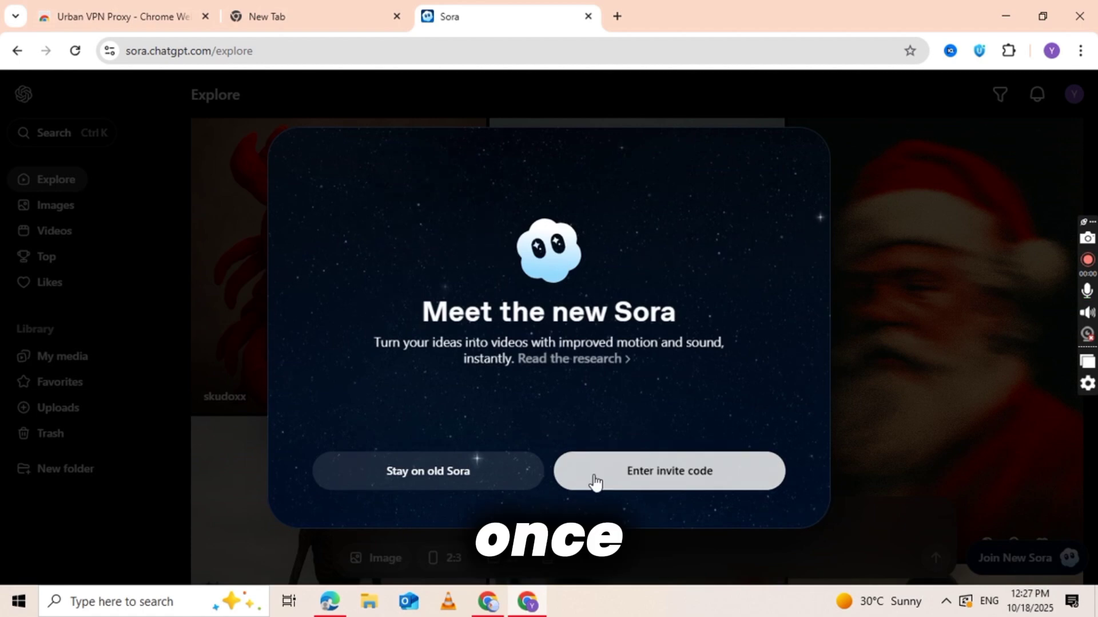
# - Choose 'Enter invite code' on the 'Meet the new Sora' dialog
pyautogui.click(639, 493)
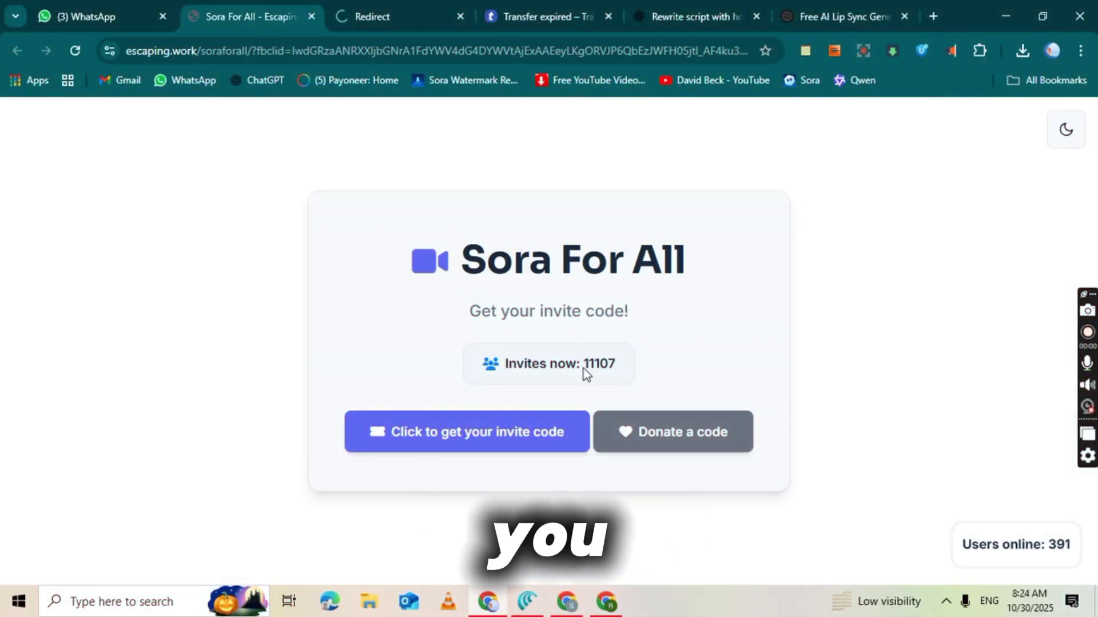
# - Get an invite code from Sora For All, accepting the Deal, and select it
pyautogui.click(467, 431)
pyautogui.click(474, 452)
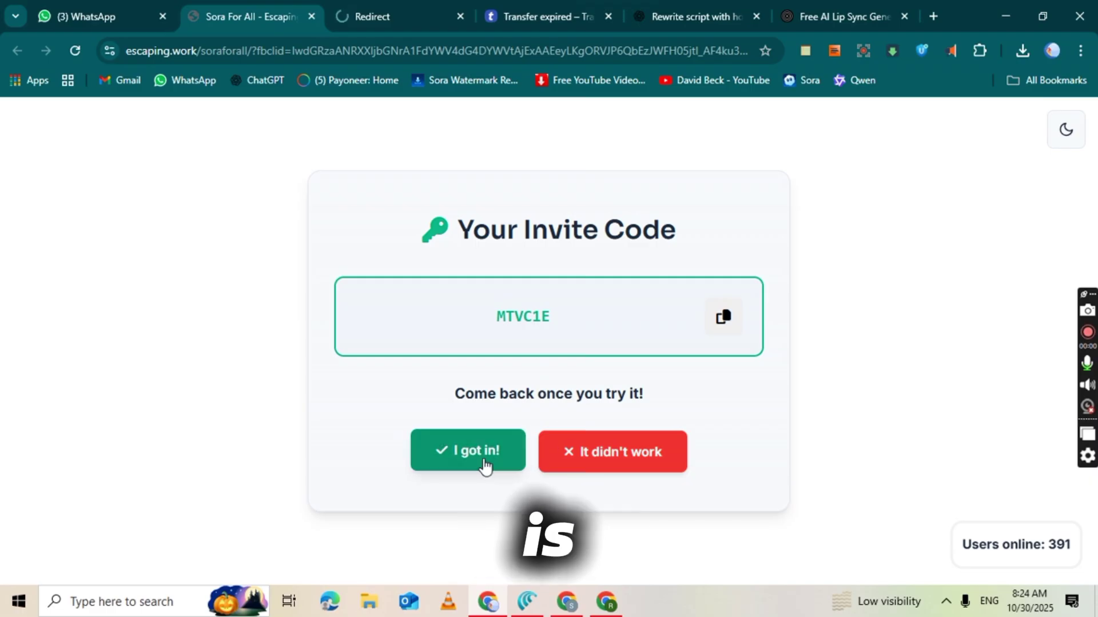
pyautogui.doubleClick(522, 315)
pyautogui.hotkey('ctrl', 'c')
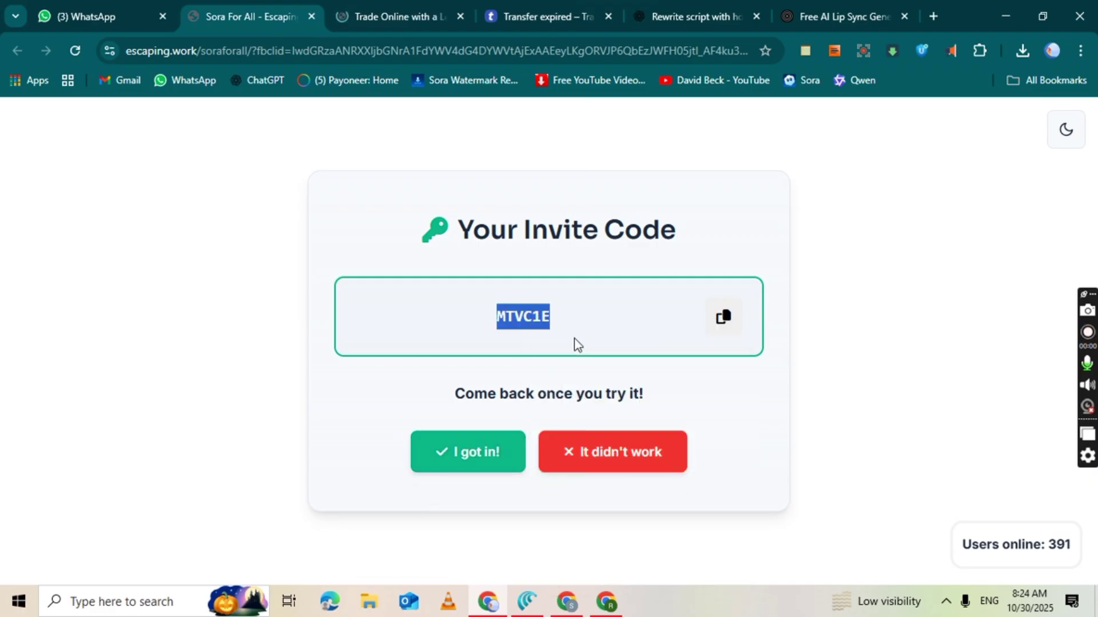
# - Submit the used code back to the site after 'I got in!', then select a fresh code
pyautogui.click(491, 455)
pyautogui.click(453, 441)
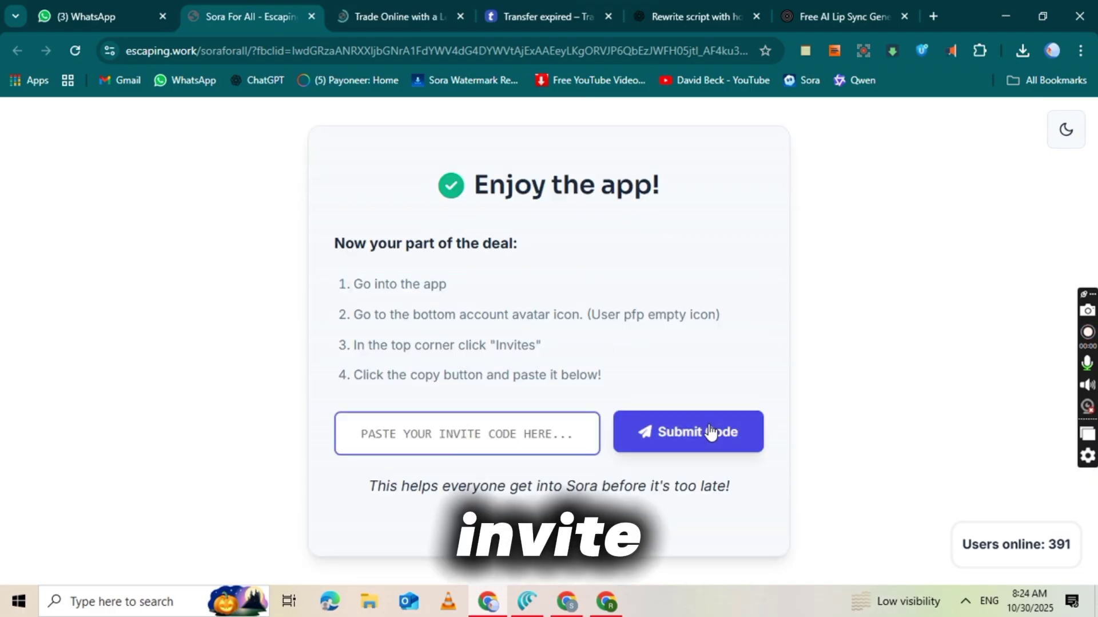
pyautogui.hotkey('ctrl', 'v')
pyautogui.click(679, 442)
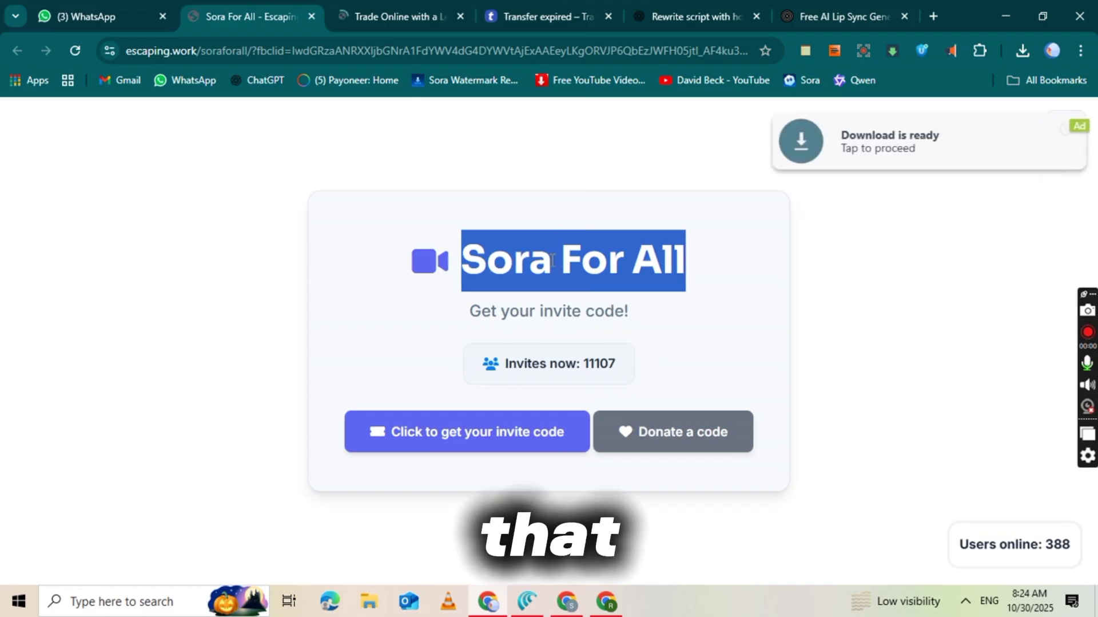
pyautogui.click(456, 446)
pyautogui.doubleClick(511, 338)
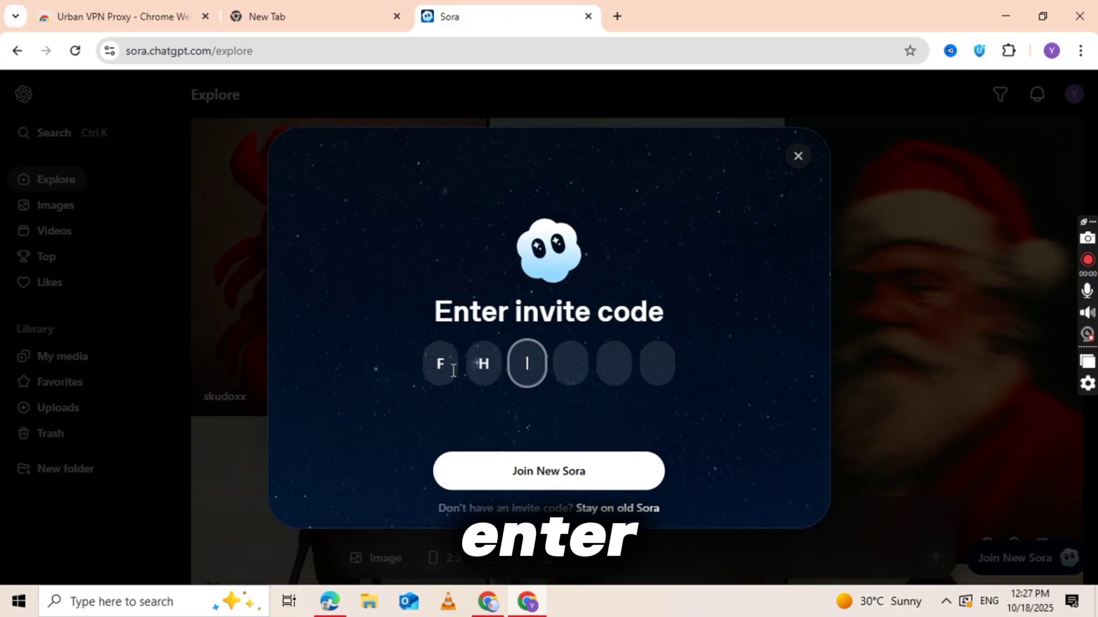
# - Enter '47', the first two characters of the new code, into the invite-code boxes
pyautogui.write('47')
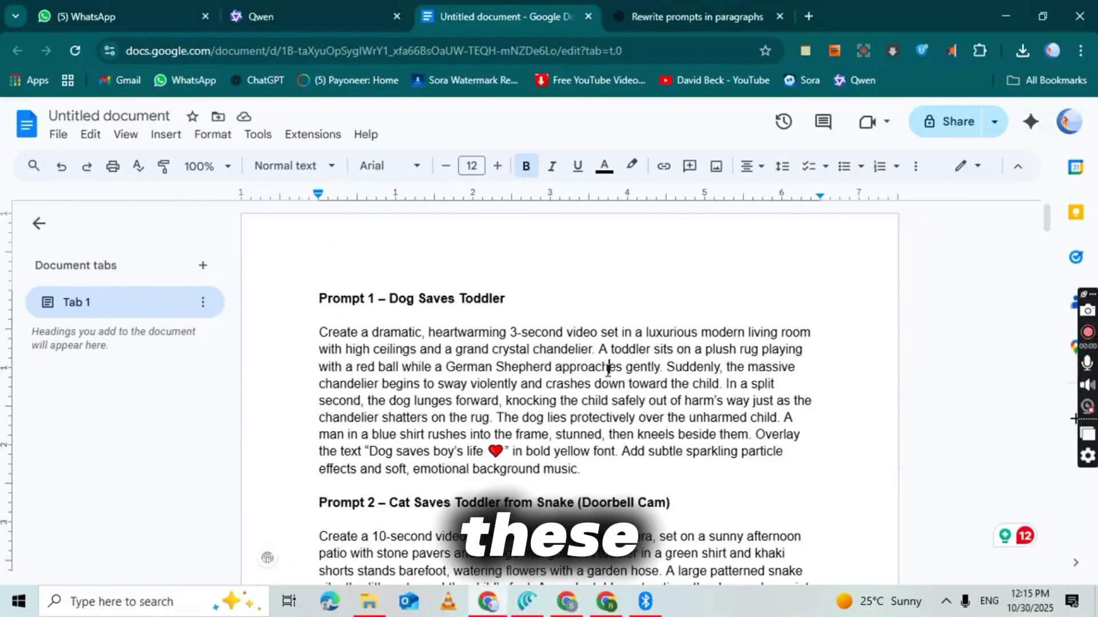
pyautogui.click(607, 368)
pyautogui.scroll(-3, 608, 368)
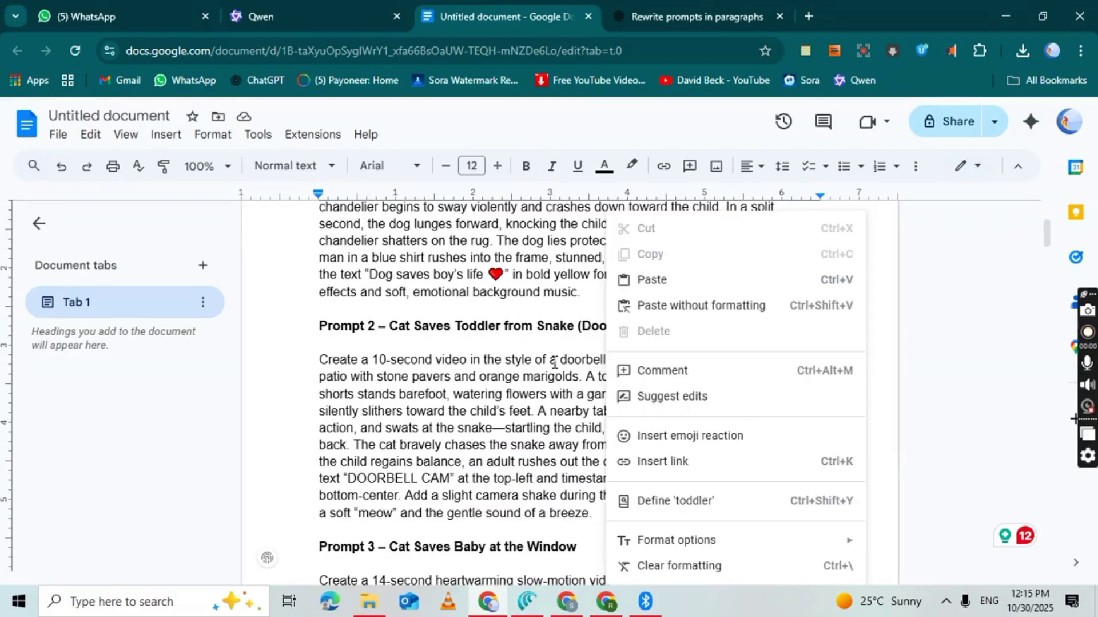
pyautogui.scroll(-15, 554, 362)
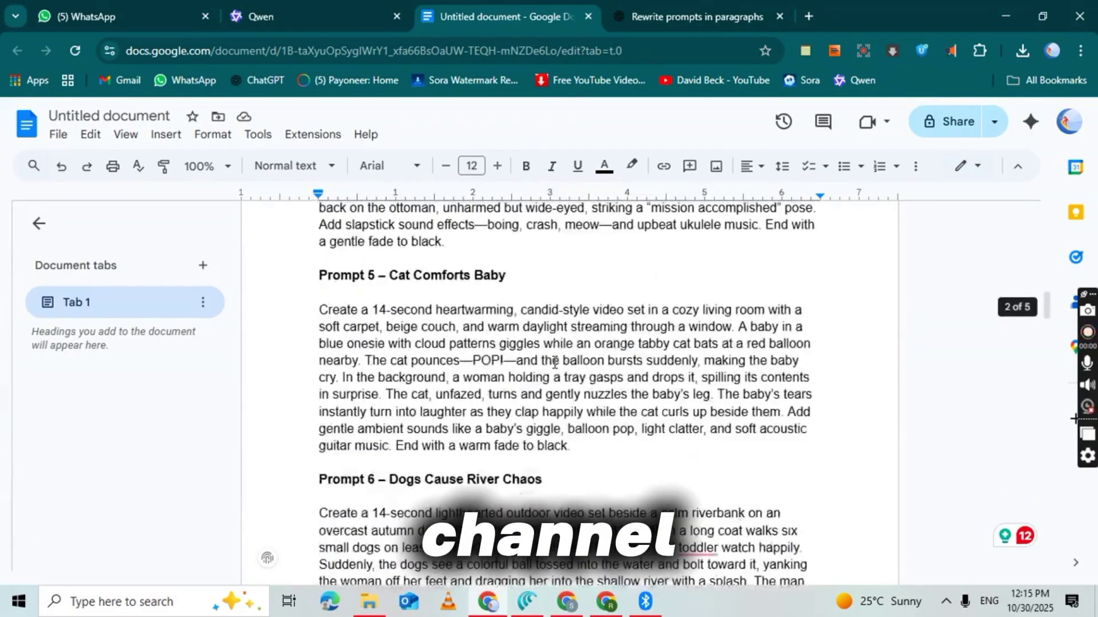
pyautogui.scroll(-5, 554, 362)
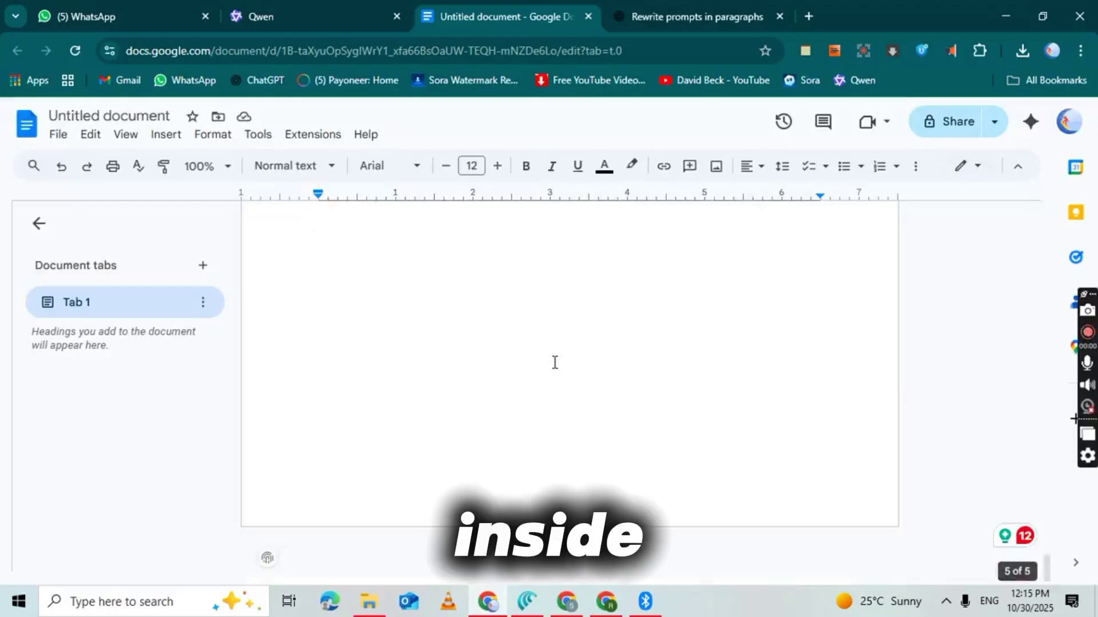
pyautogui.scroll(20, 554, 362)
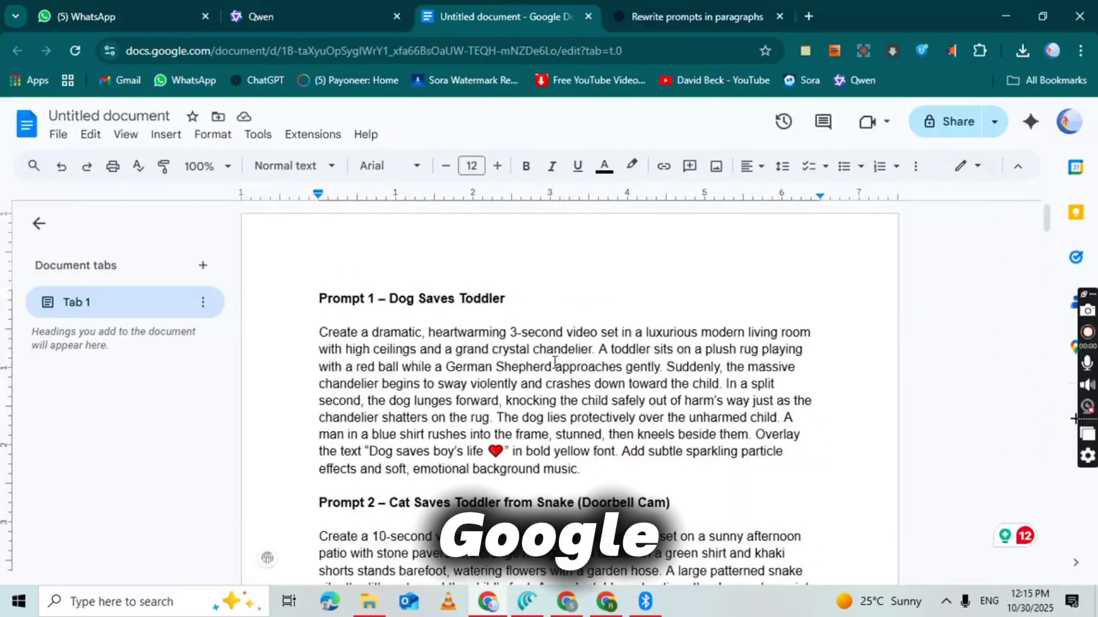
pyautogui.scroll(-3, 554, 362)
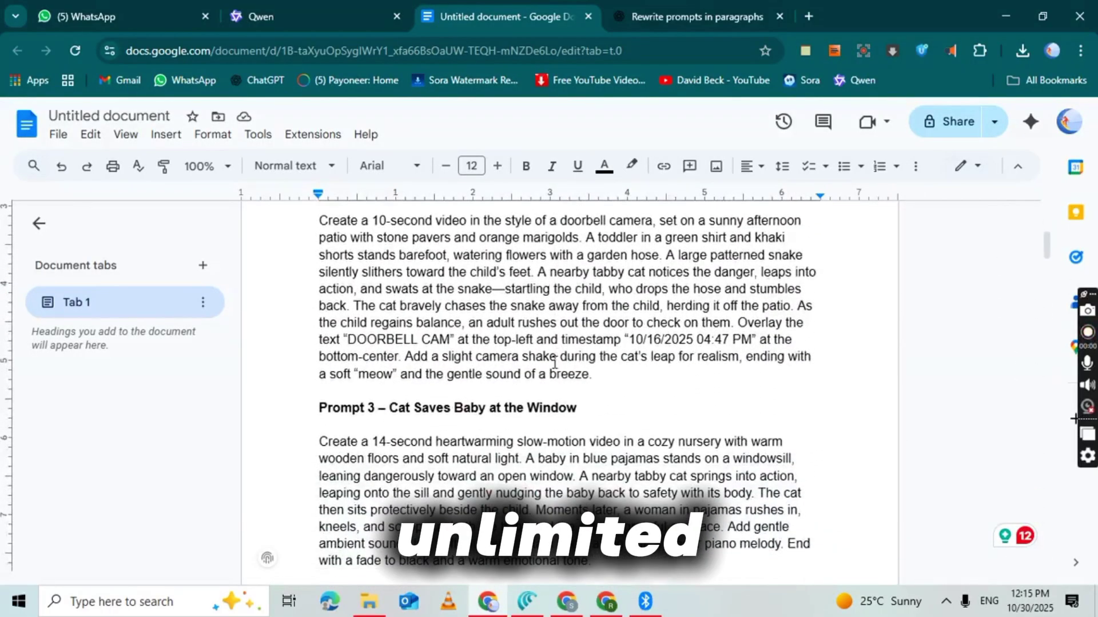
pyautogui.scroll(-9, 554, 362)
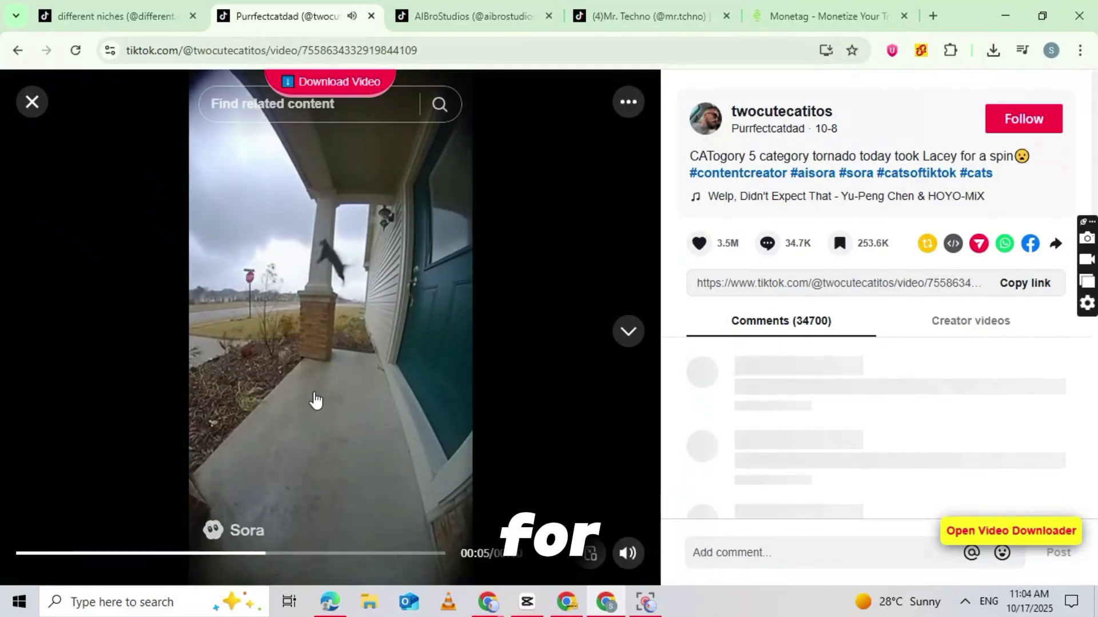
# - Bring up the cat video's download options, then dismiss them to pause the video
pyautogui.rightClick(392, 387)
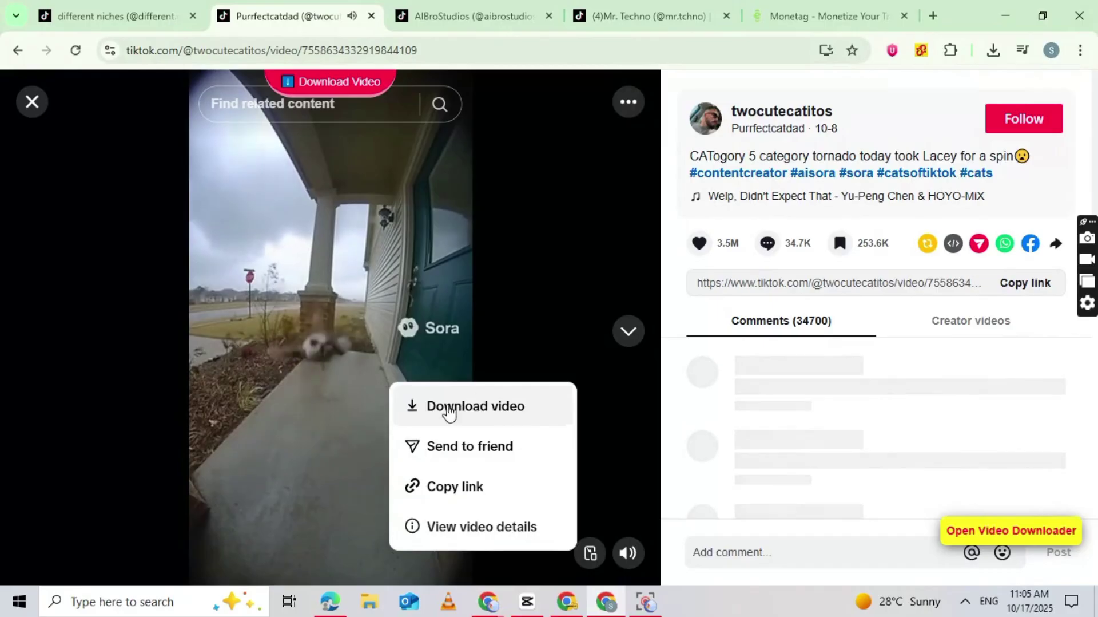
pyautogui.click(385, 215)
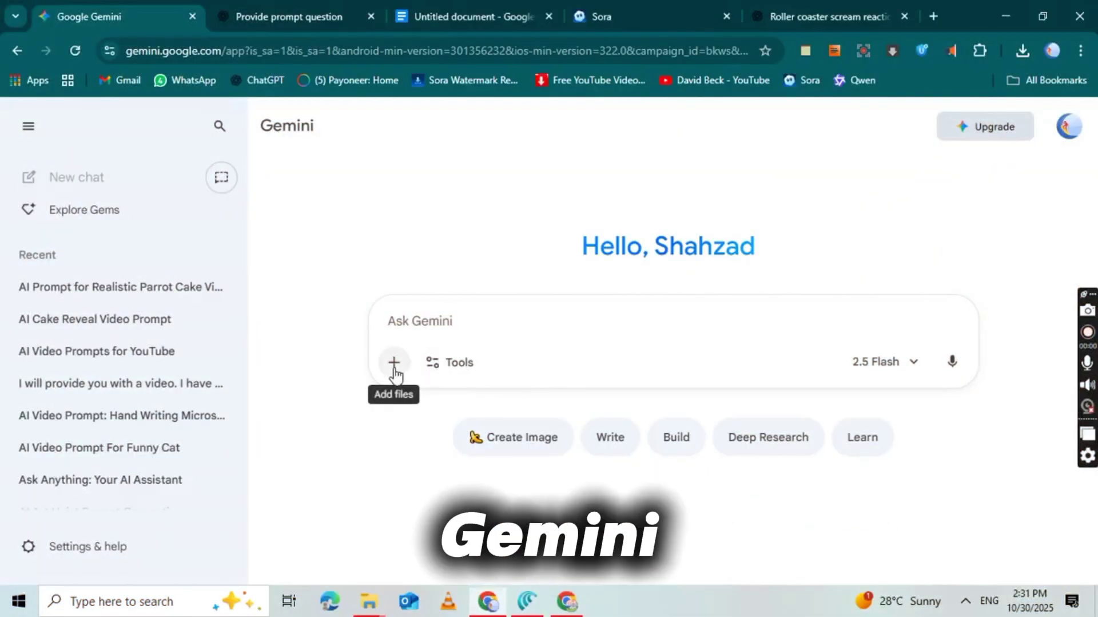
# - Upload the first Downloads video to Gemini with the pasted prompt request and send it
pyautogui.click(394, 369)
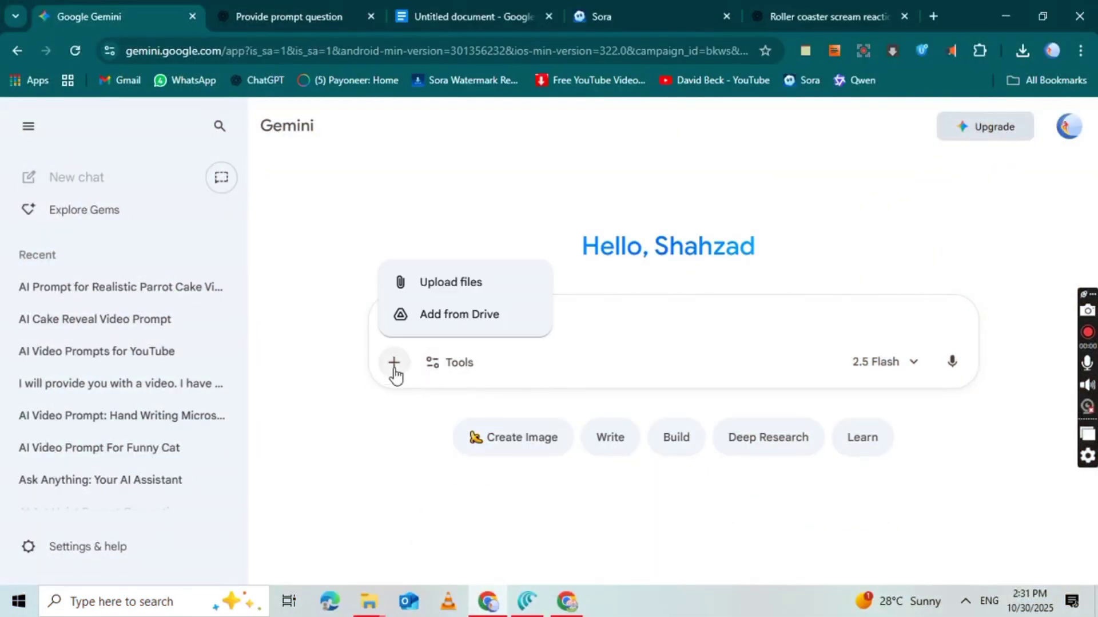
pyautogui.click(425, 284)
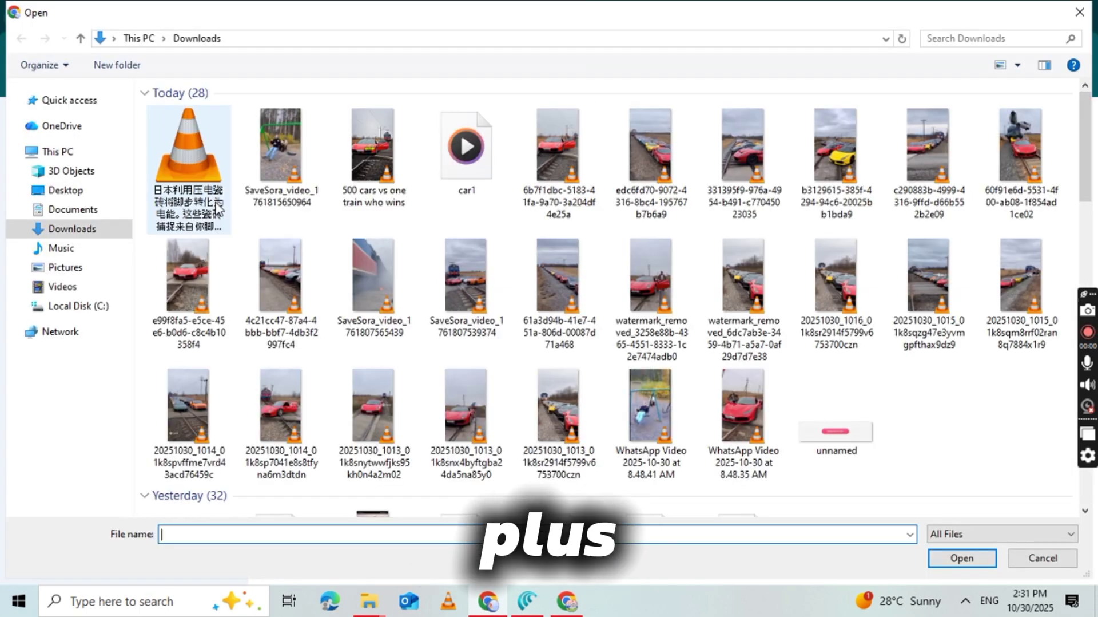
pyautogui.click(192, 164)
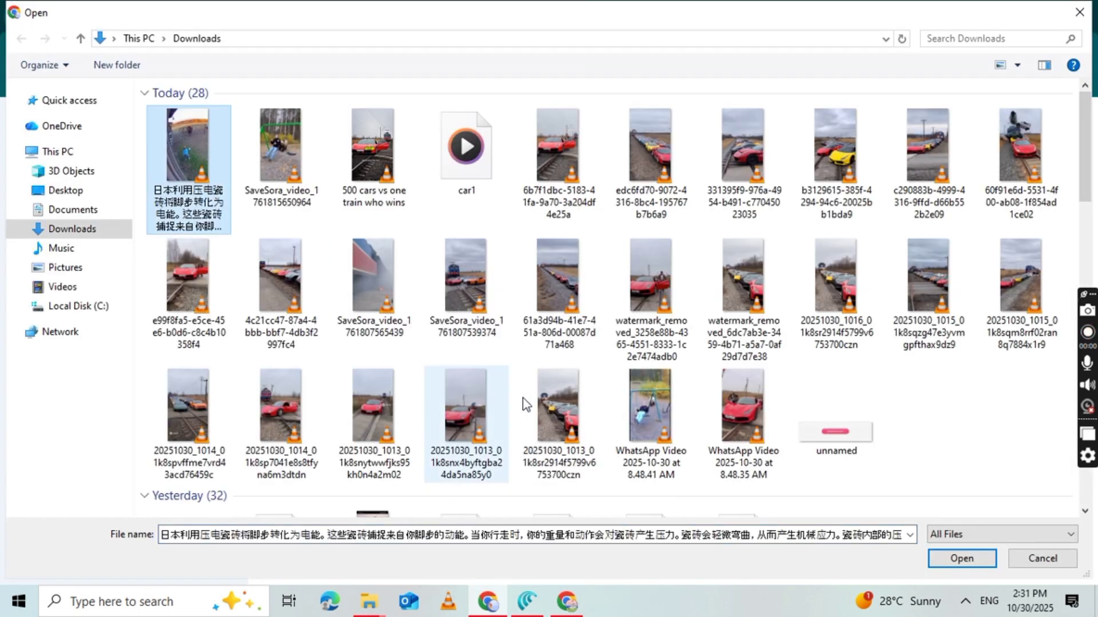
pyautogui.click(962, 558)
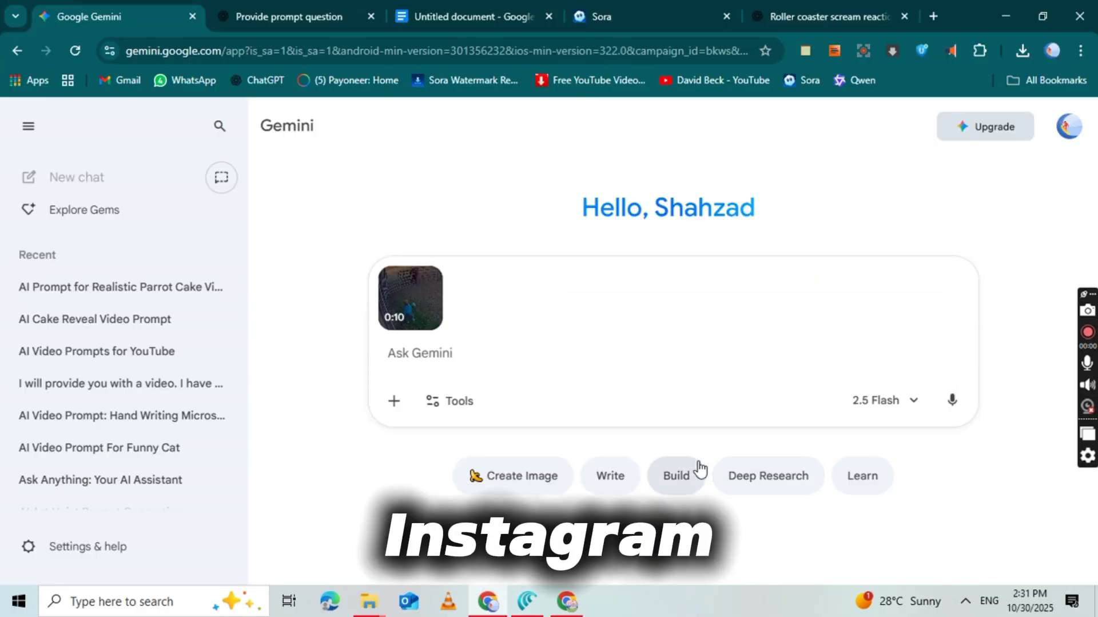
pyautogui.rightClick(424, 351)
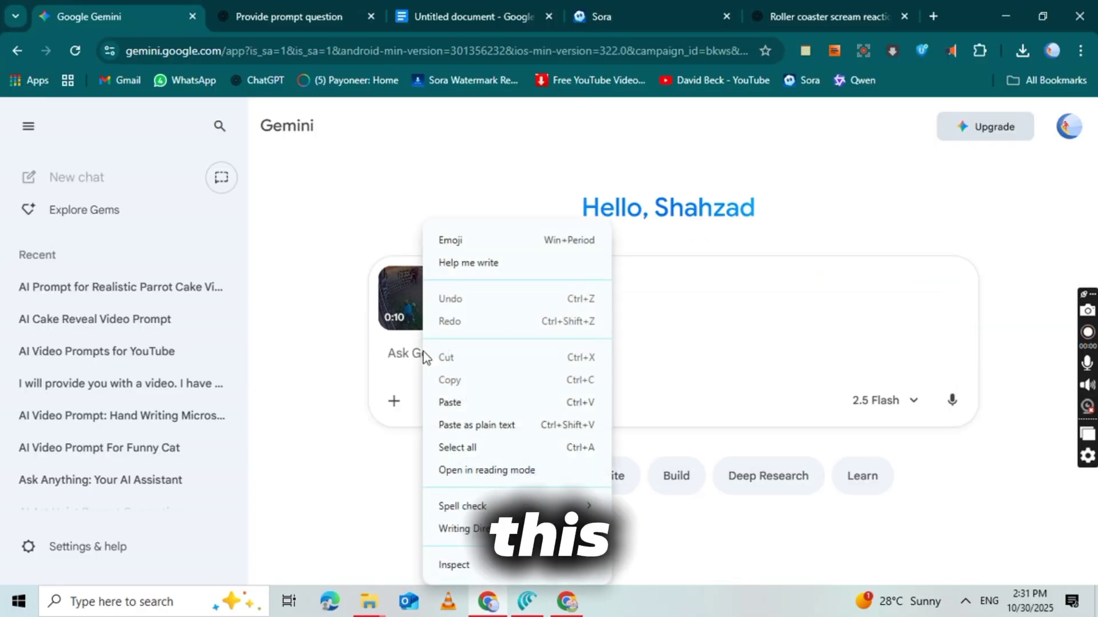
pyautogui.click(478, 425)
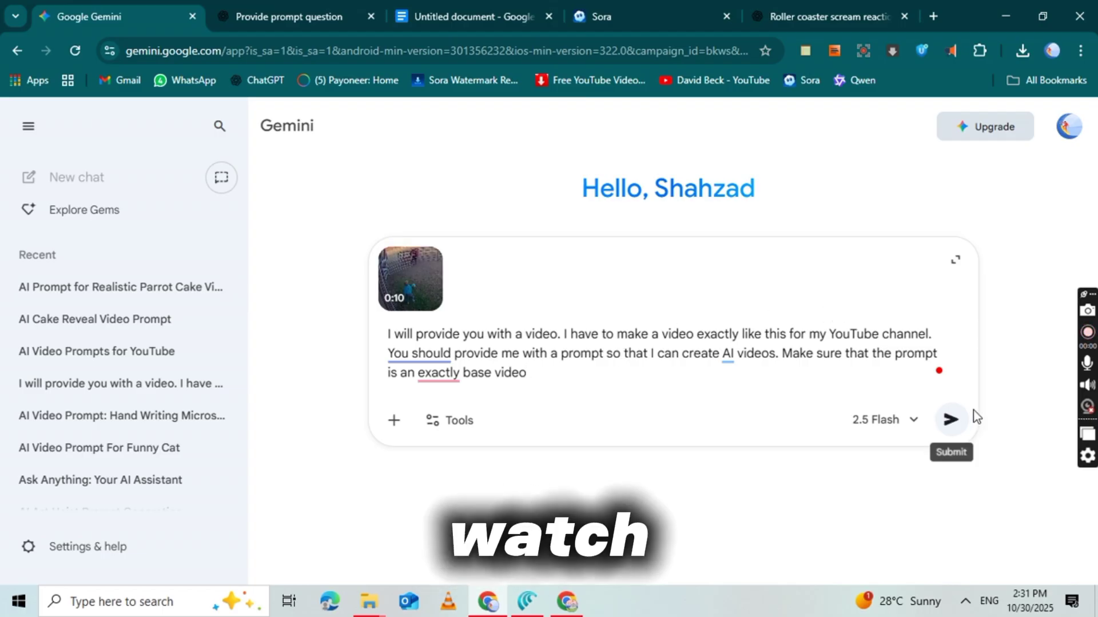
pyautogui.click(953, 421)
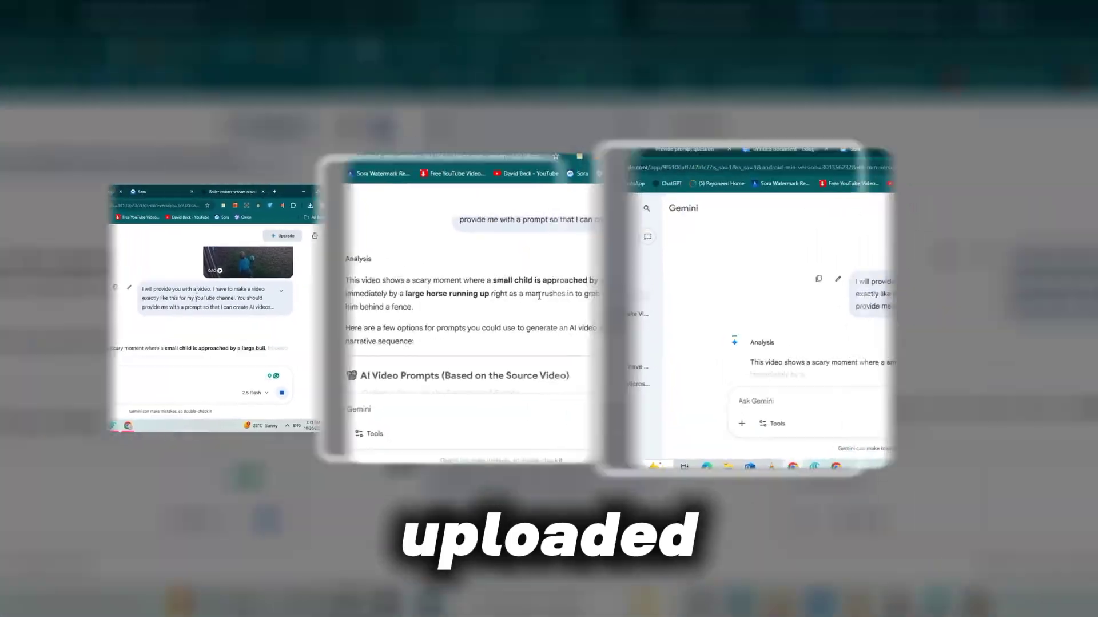
# - Select and copy Gemini's generated farm-rescue prompt options
pyautogui.scroll(10, 687, 286)
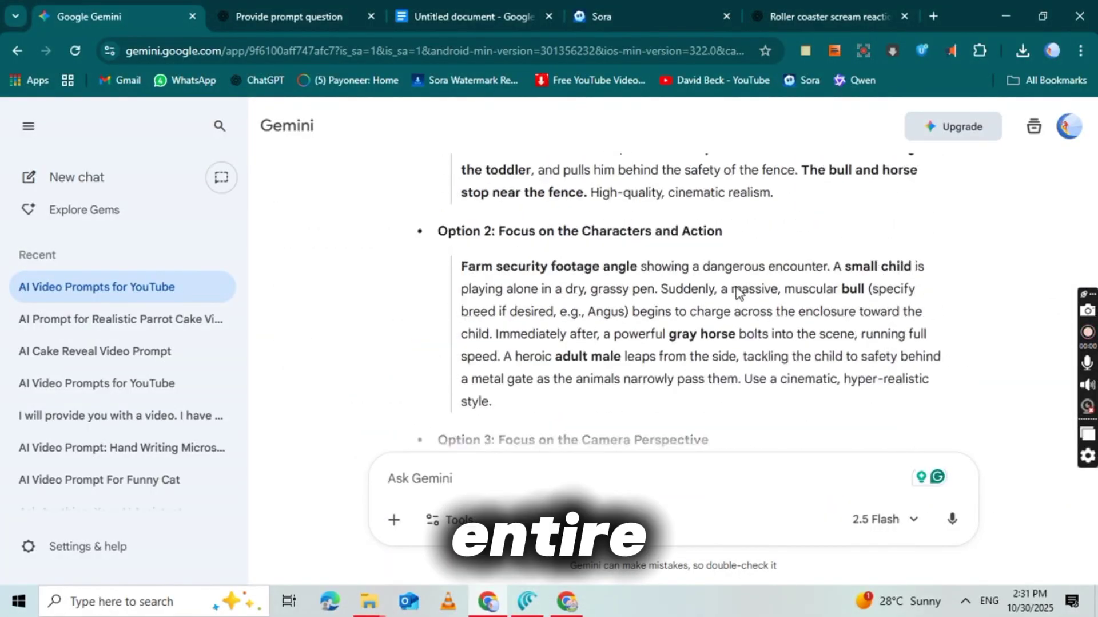
pyautogui.moveTo(457, 239); pyautogui.dragTo(704, 252)
pyautogui.rightClick(645, 203)
pyautogui.click(679, 211)
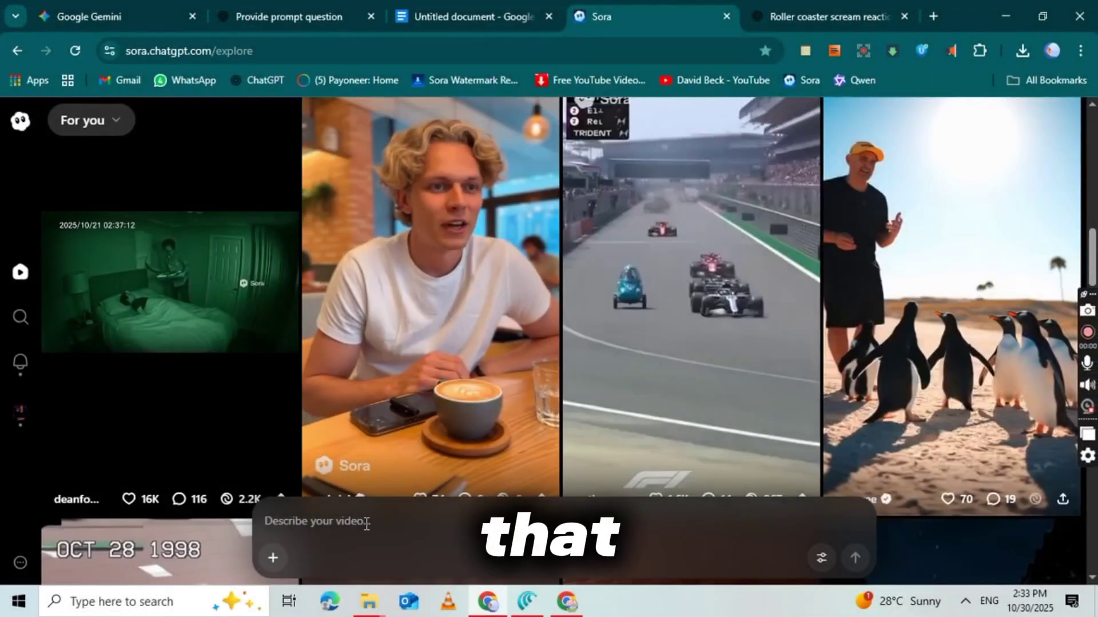
# - Paste the copied farm-rescue prompts into Sora's video description box
pyautogui.click(366, 522)
pyautogui.rightClick(366, 521)
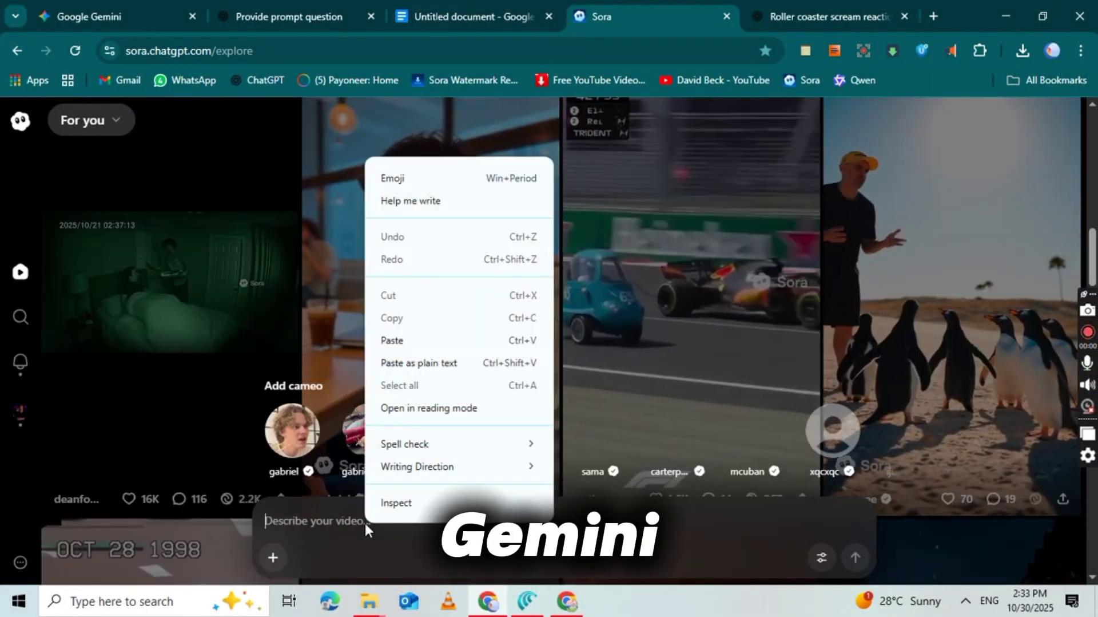
pyautogui.click(394, 339)
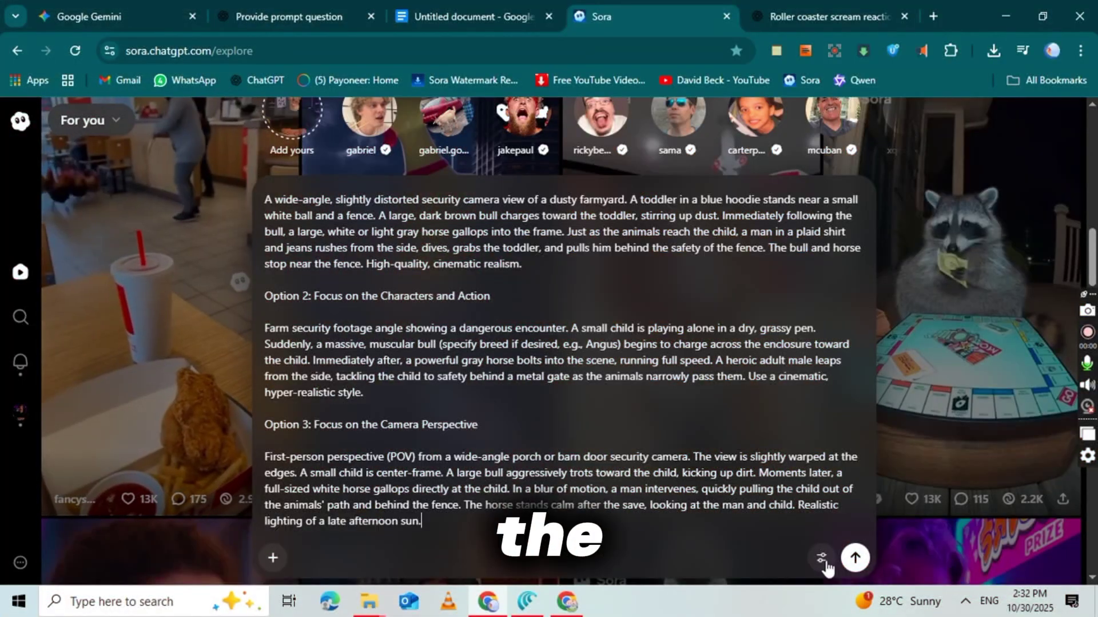
# - Set the video duration to 10 seconds and submit the generation
pyautogui.click(822, 558)
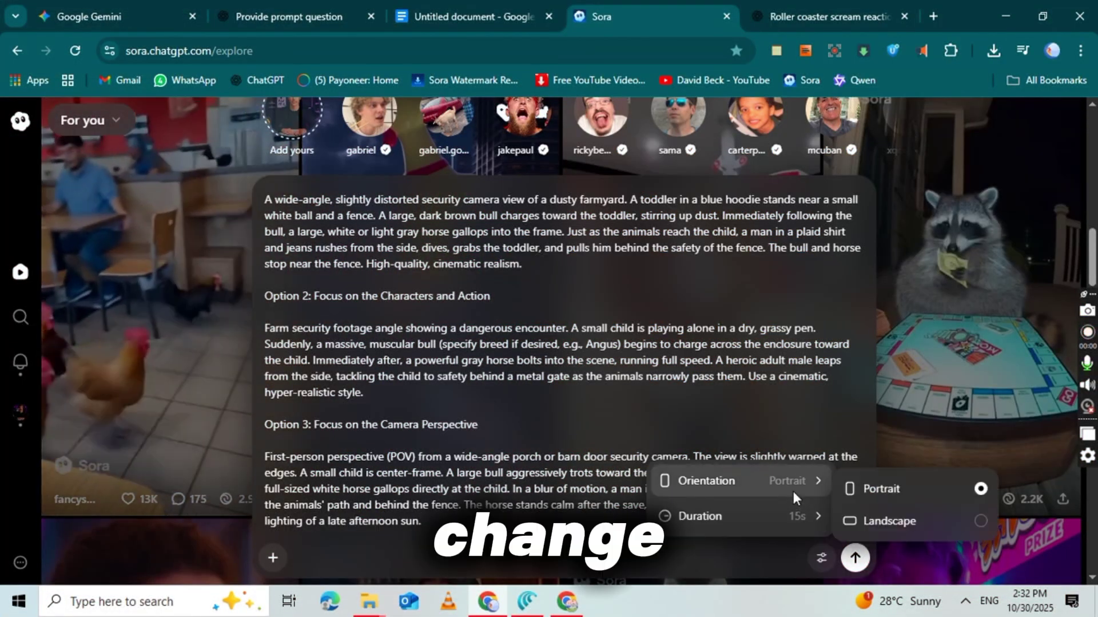
pyautogui.moveTo(815, 516)
pyautogui.click(884, 555)
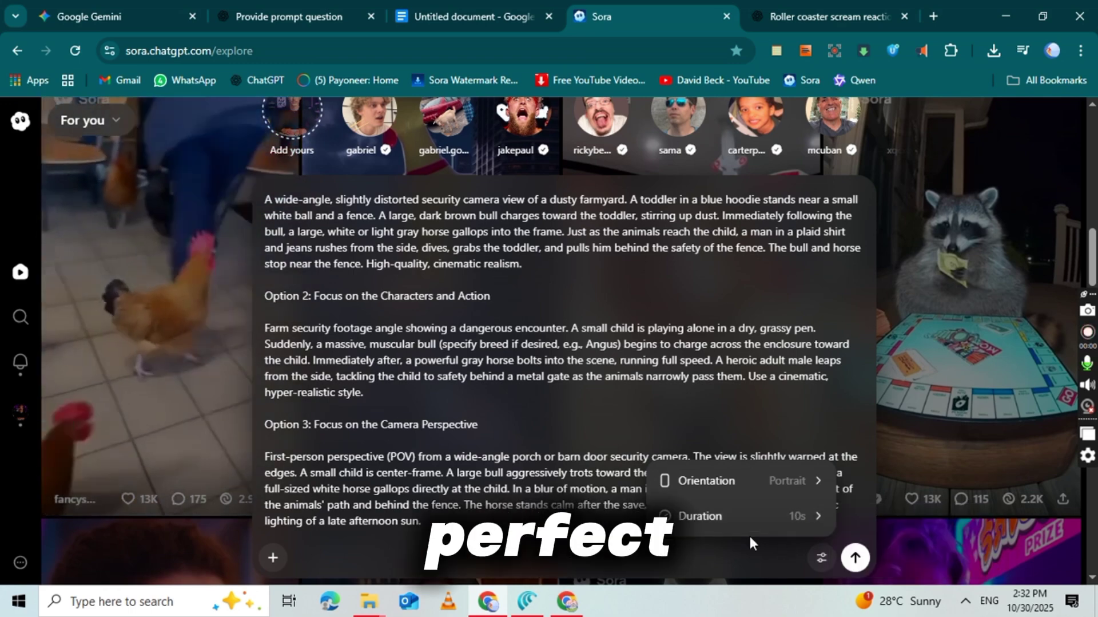
pyautogui.click(771, 550)
pyautogui.click(855, 557)
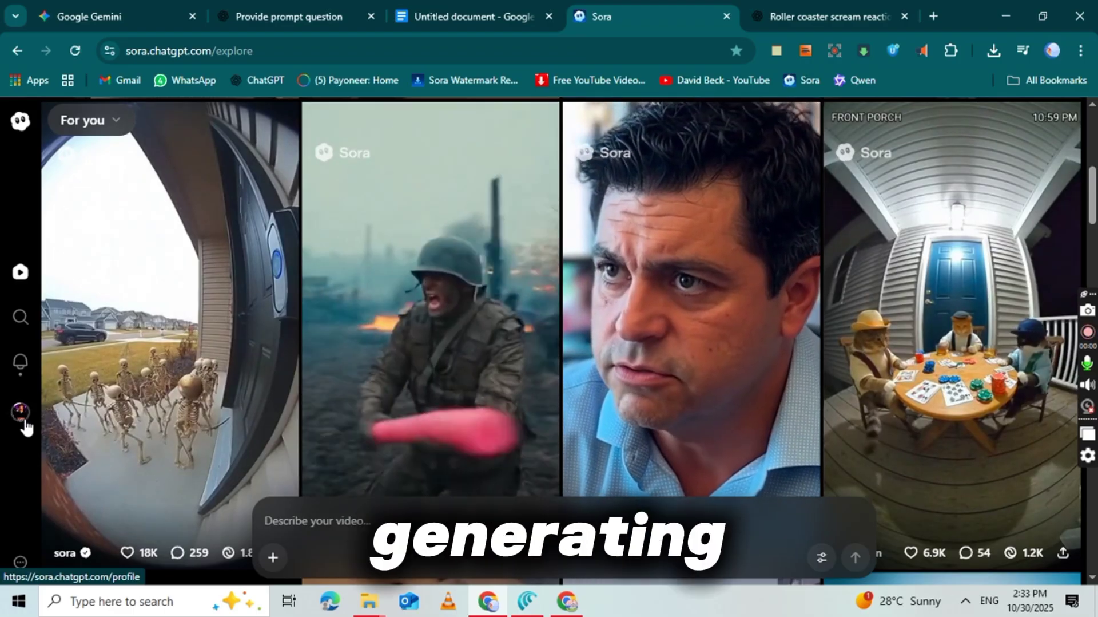
# - Open the new farm-rescue video from the profile's Drafts
pyautogui.click(24, 421)
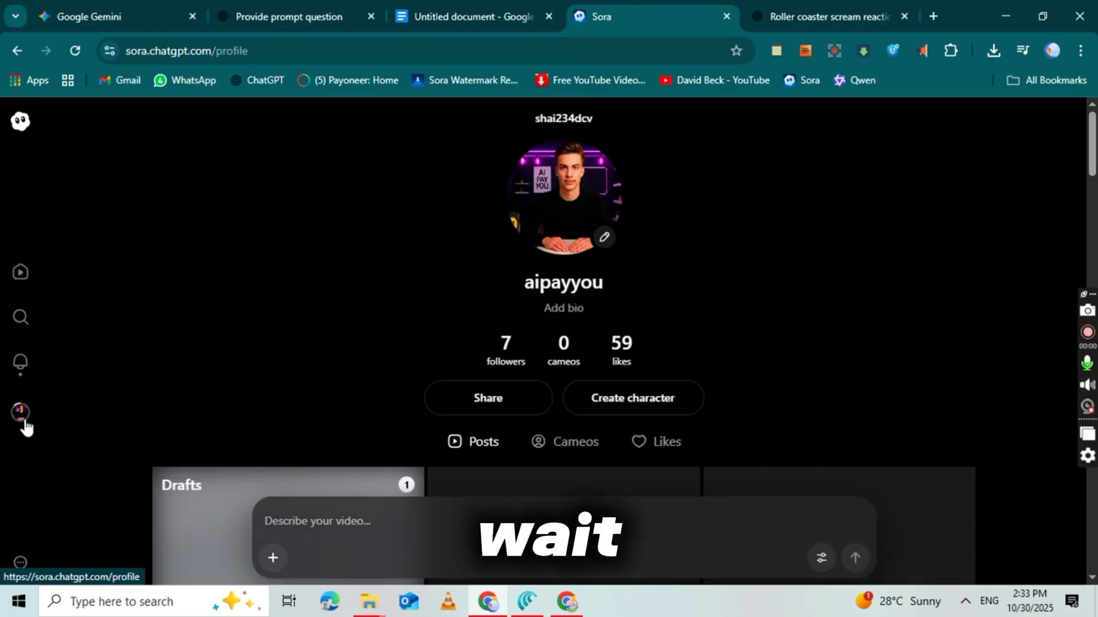
pyautogui.scroll(-2, 198, 332)
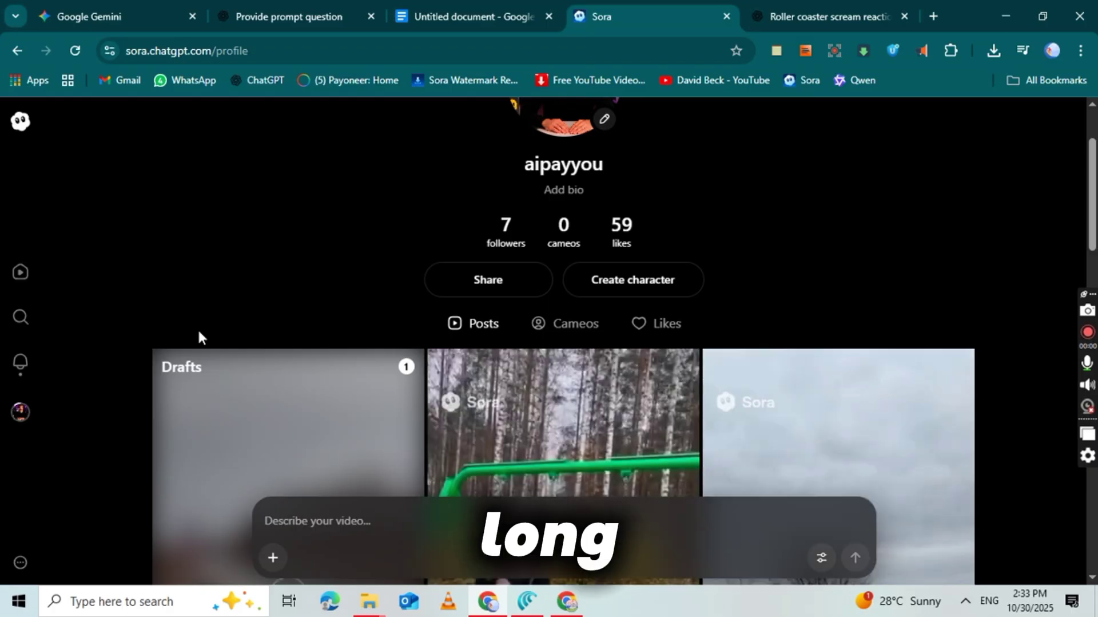
pyautogui.scroll(-2, 198, 338)
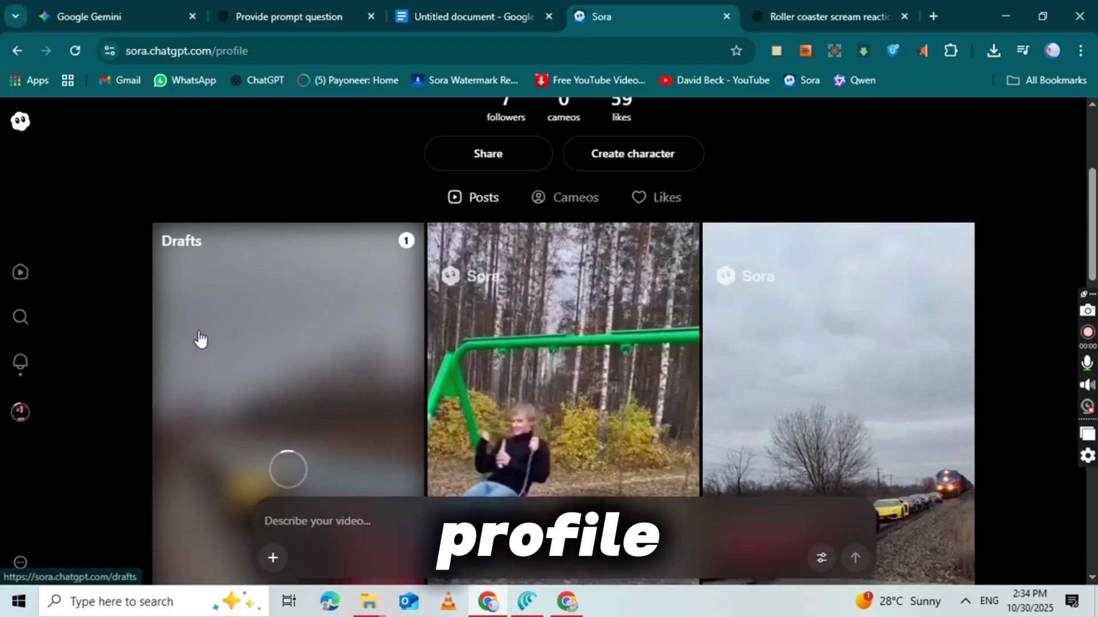
pyautogui.click(238, 403)
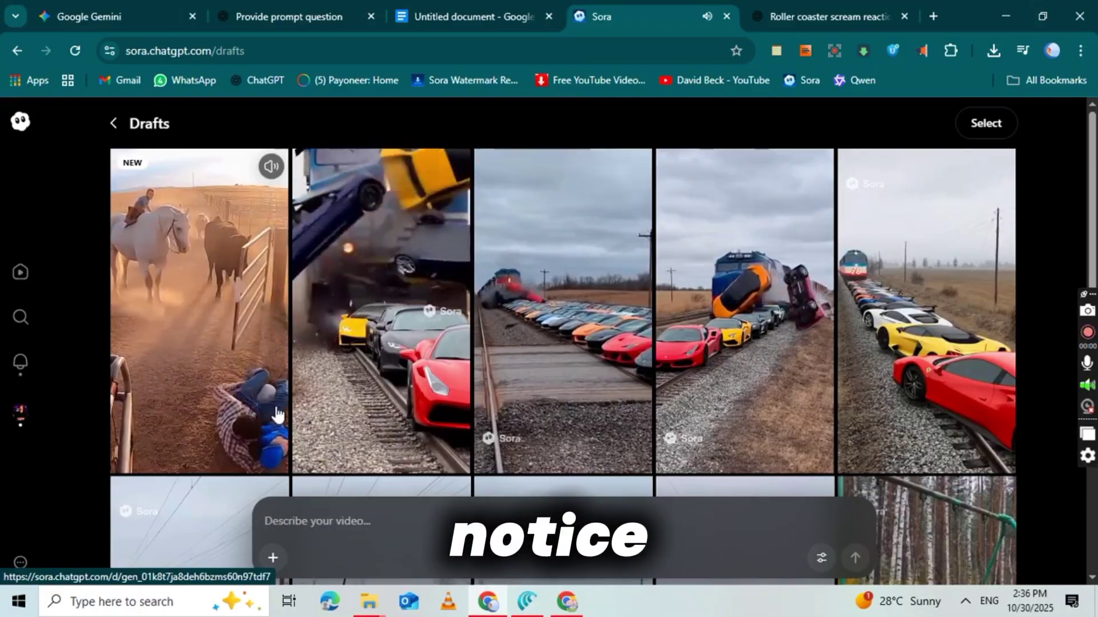
pyautogui.click(207, 327)
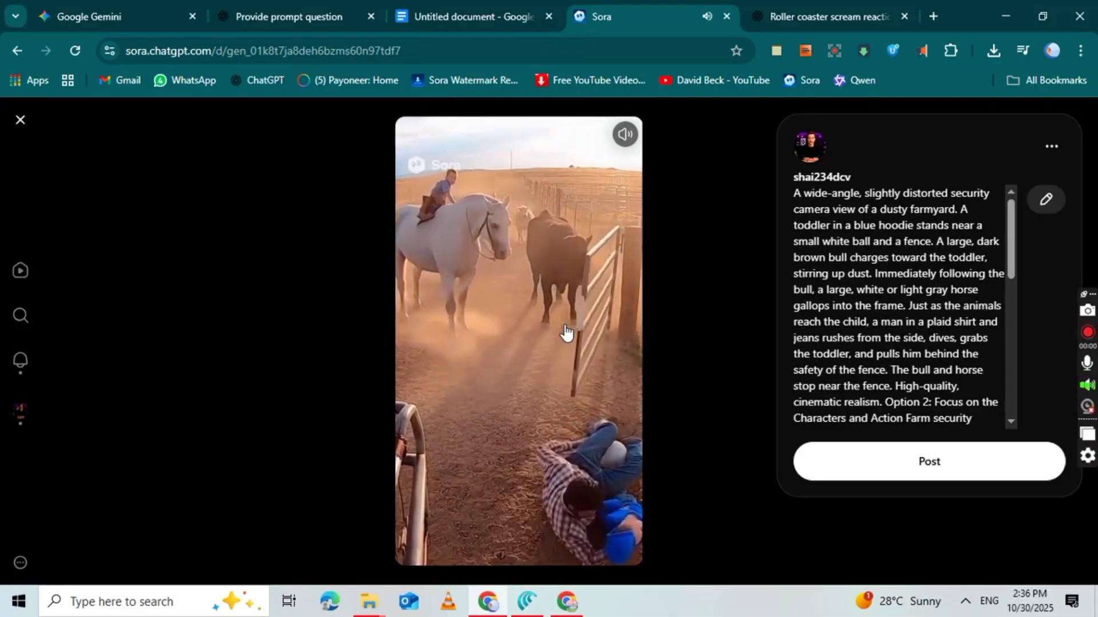
# - Publish the farm-rescue video as a post and find it on the profile
pyautogui.click(922, 448)
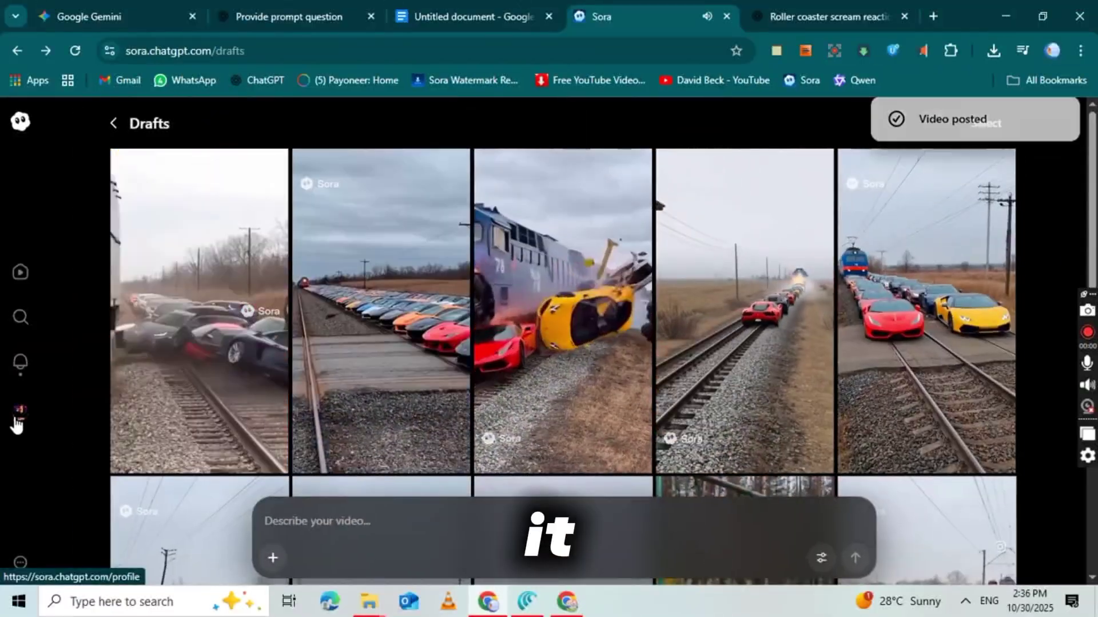
pyautogui.click(17, 422)
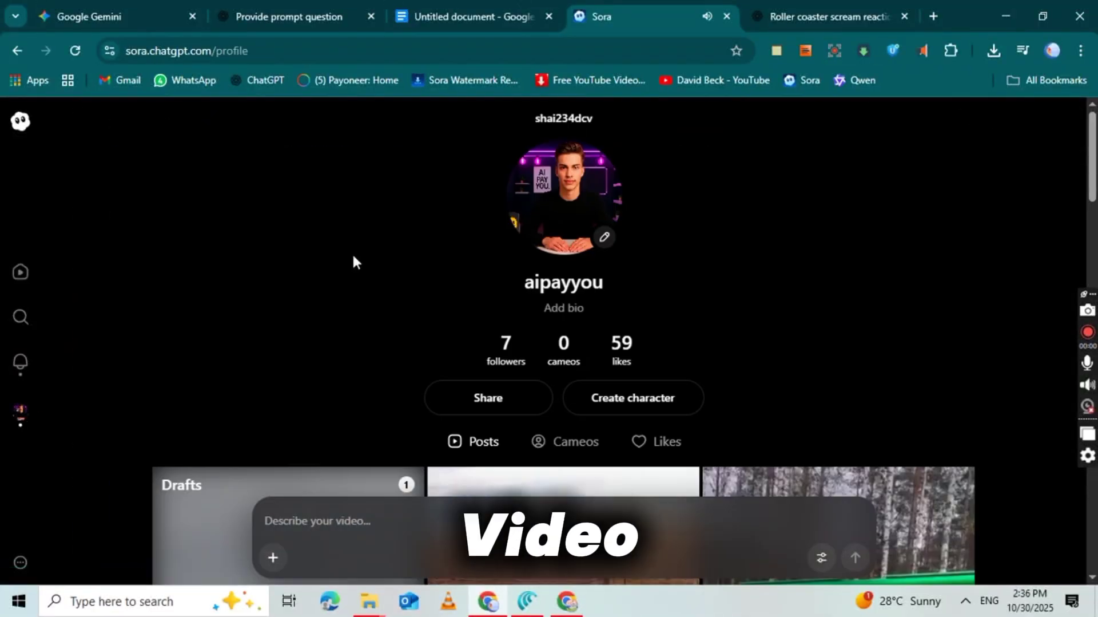
pyautogui.scroll(-10, 353, 260)
# - Copy the posted farm video's link and open a new browser tab
pyautogui.click(682, 334)
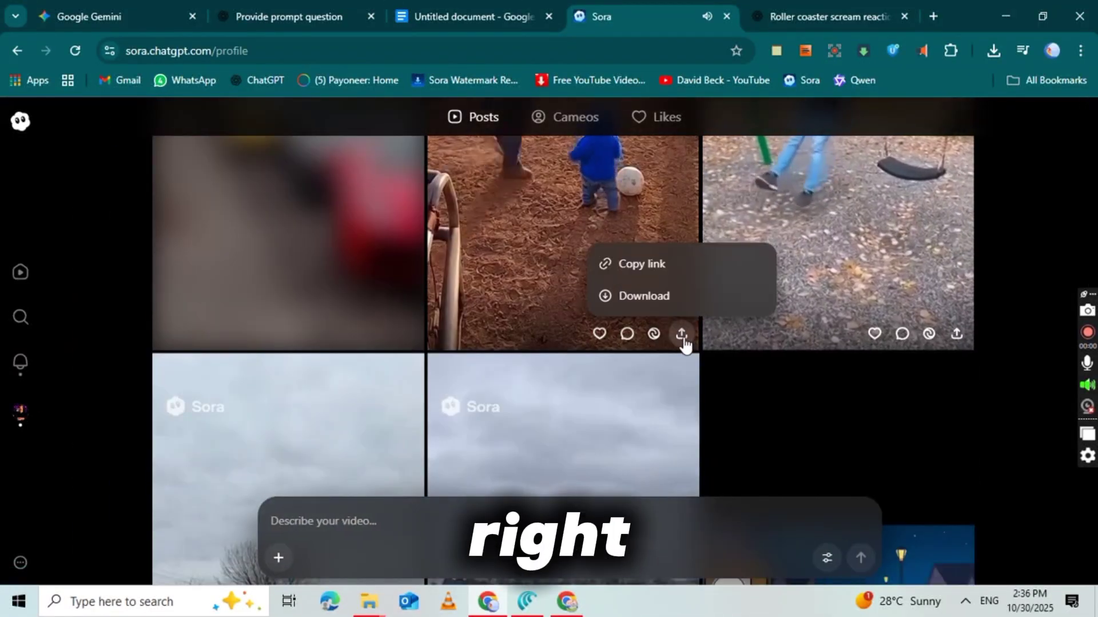
pyautogui.click(647, 264)
pyautogui.scroll(5, 696, 266)
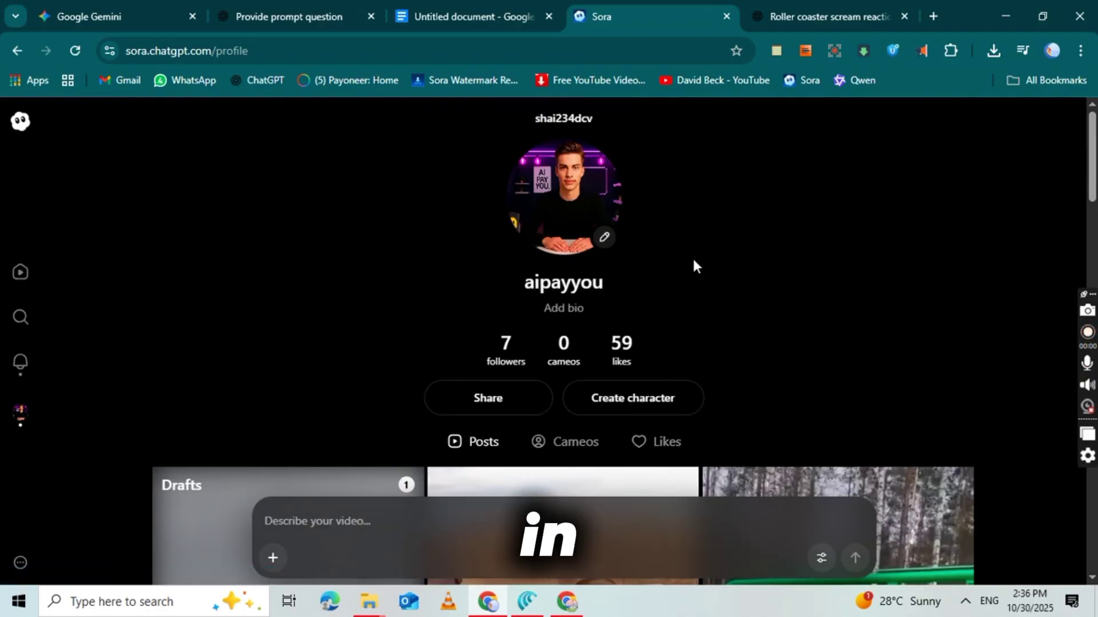
pyautogui.click(932, 15)
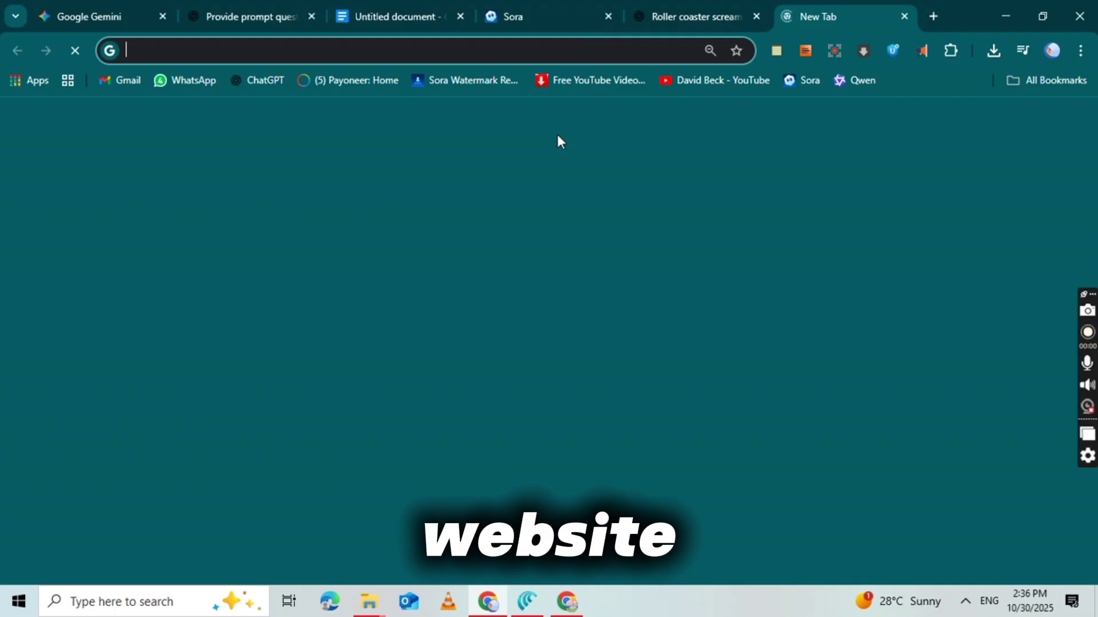
# - Load the SaveSora watermark remover and paste the farm video's Sora link
pyautogui.click(489, 85)
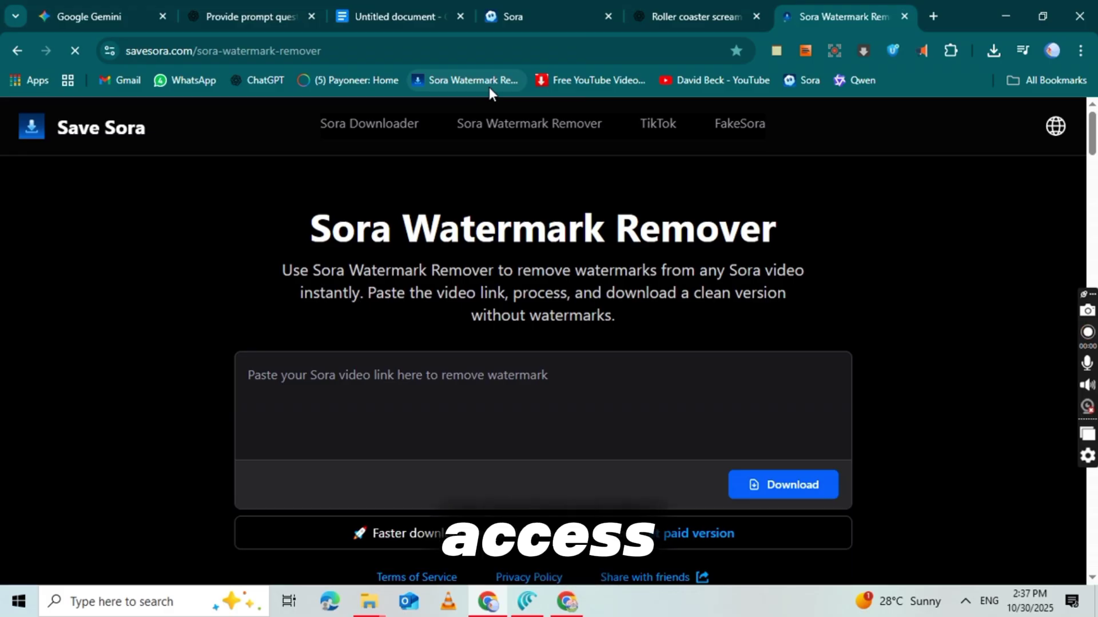
pyautogui.click(370, 369)
pyautogui.hotkey('ctrl', 'v')
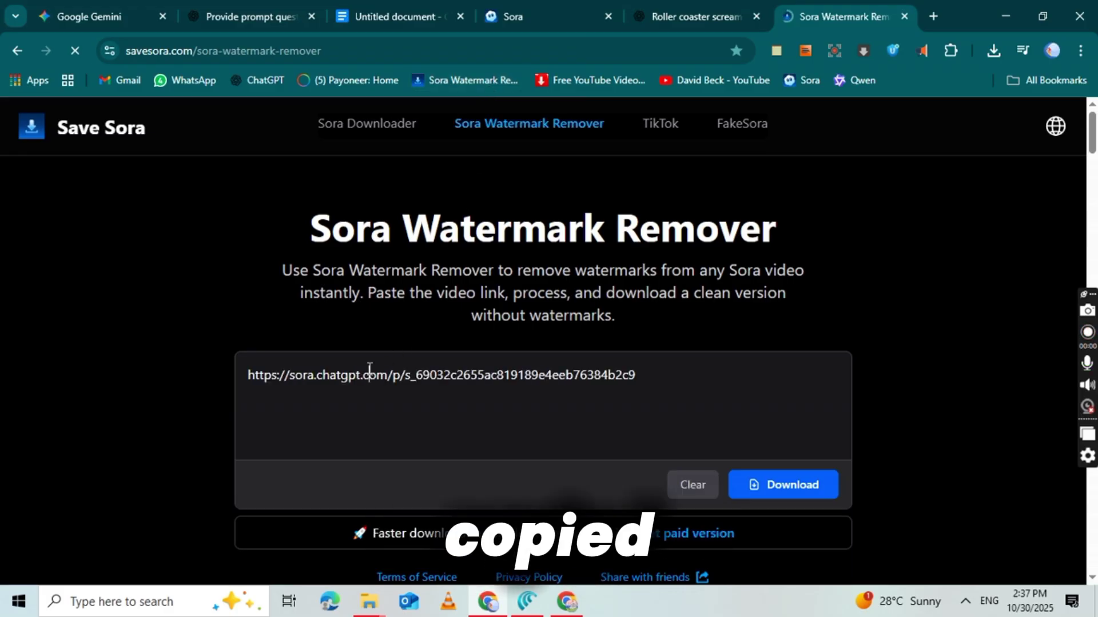
pyautogui.rightClick(370, 369)
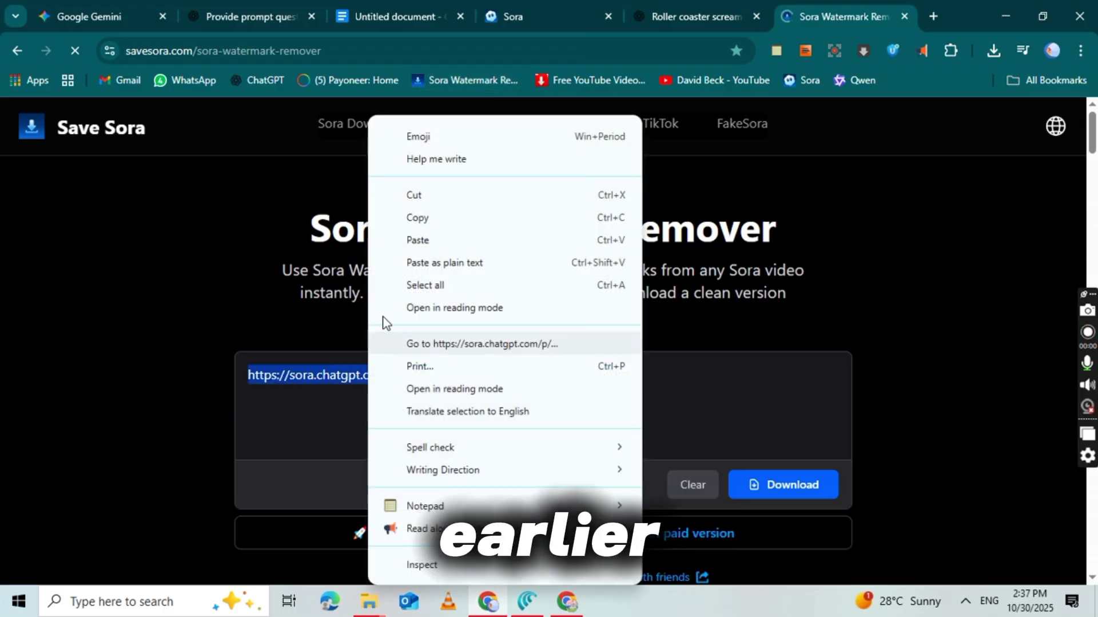
pyautogui.click(407, 240)
# - Scroll through the Video Information panel and the Download (No Watermark) options
pyautogui.scroll(-3, 431, 361)
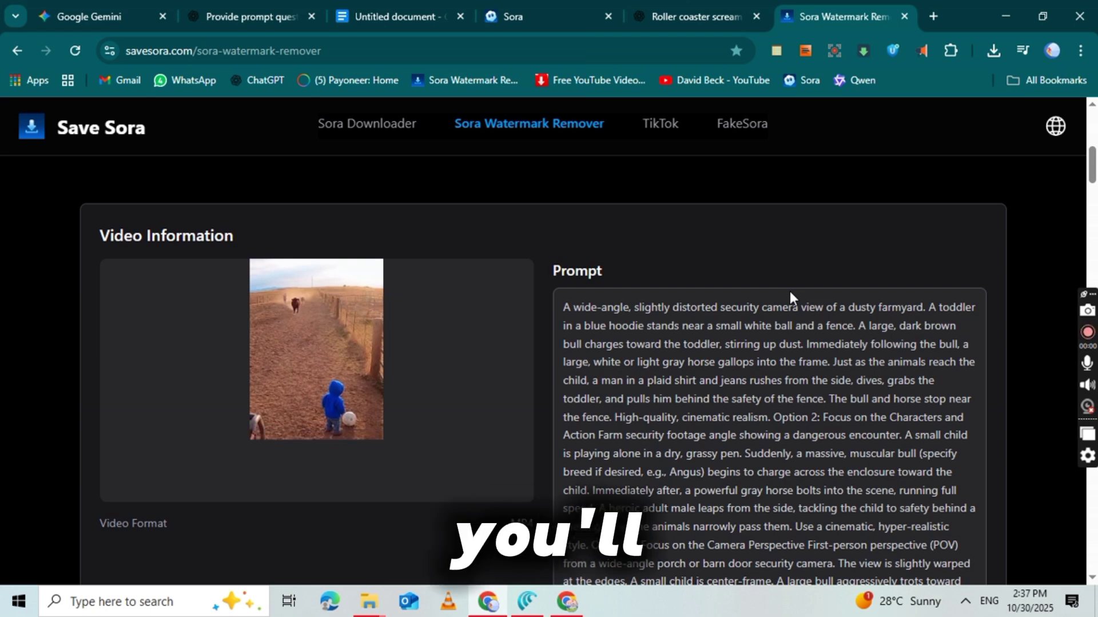
pyautogui.scroll(-5, 789, 289)
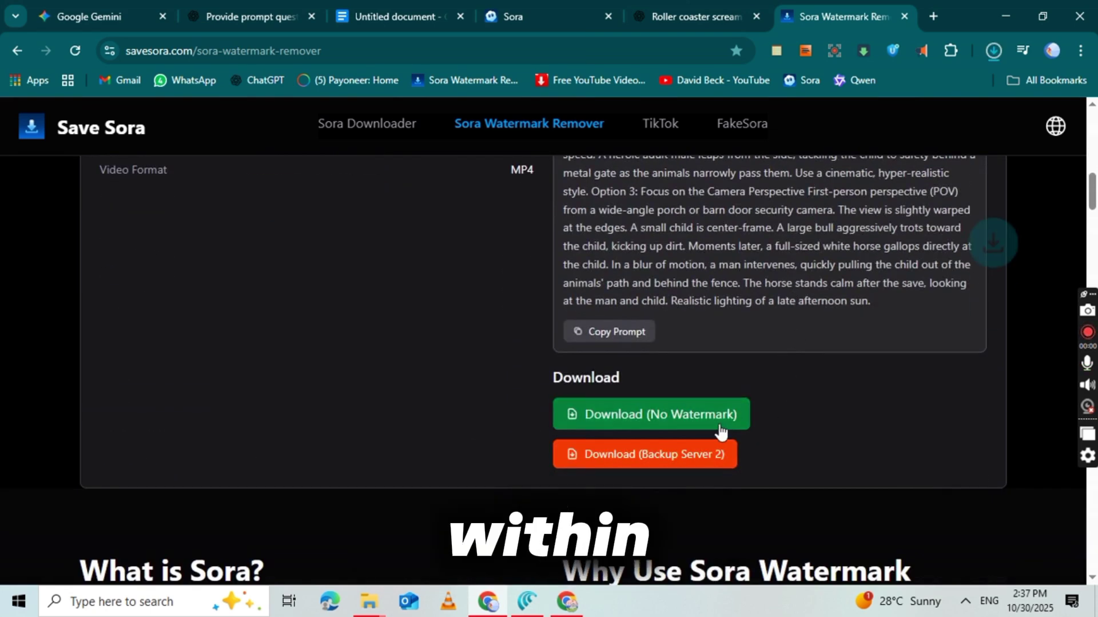
pyautogui.scroll(2, 720, 432)
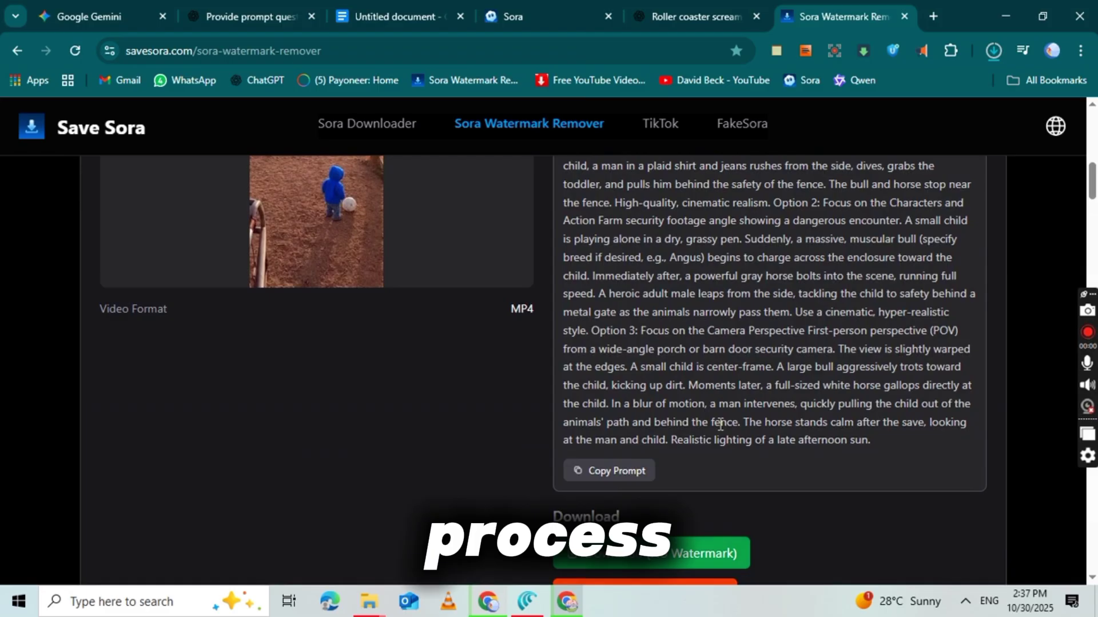
pyautogui.scroll(7, 721, 423)
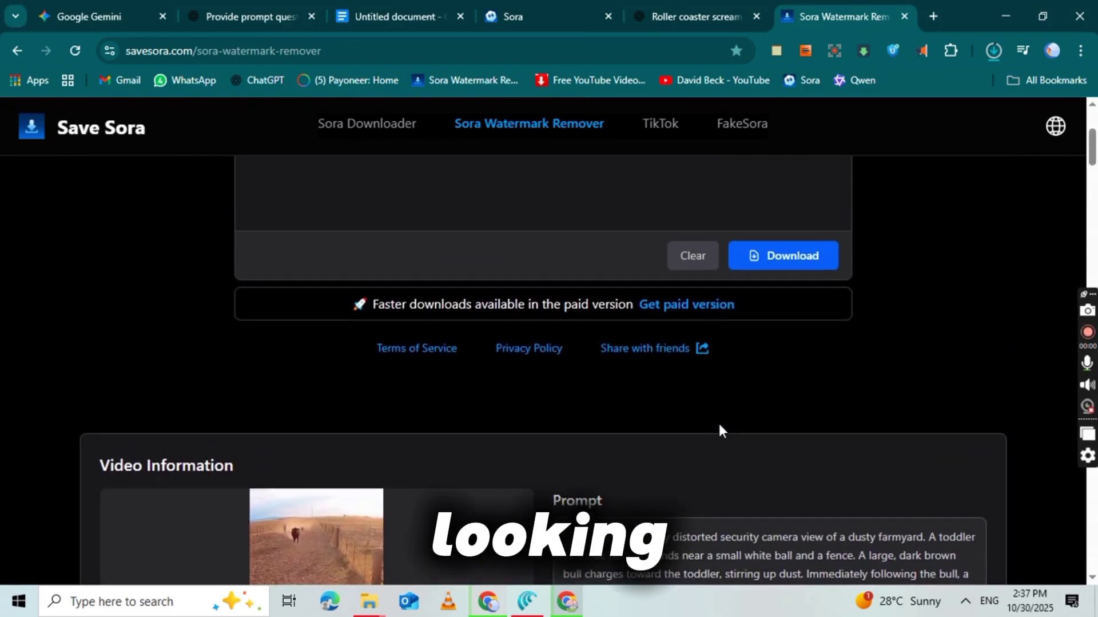
pyautogui.scroll(4, 720, 430)
pyautogui.scroll(-10, 720, 430)
pyautogui.scroll(-4, 720, 430)
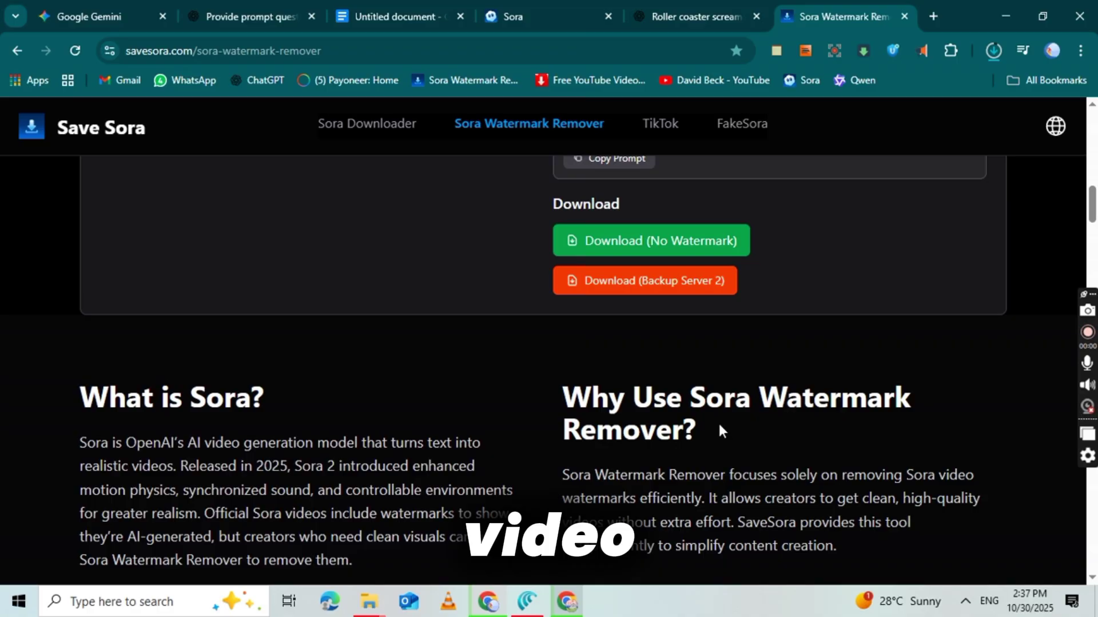
pyautogui.scroll(7, 718, 421)
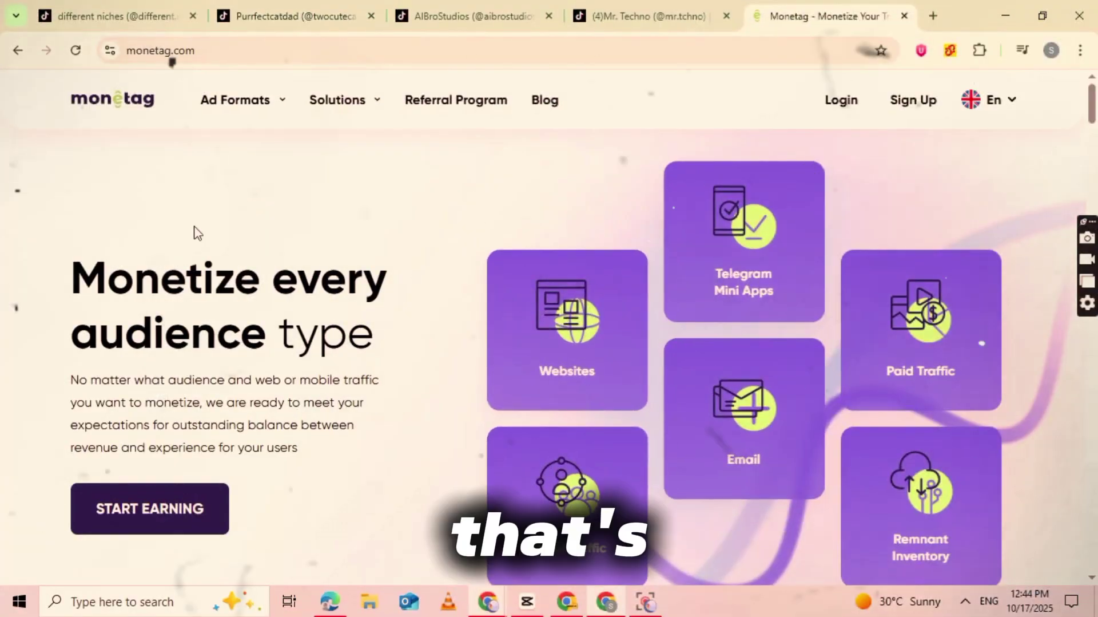
# - Scroll through monetag.com, then use START EARNING to reach the publisher Statistics dashboard
pyautogui.scroll(-12, 197, 233)
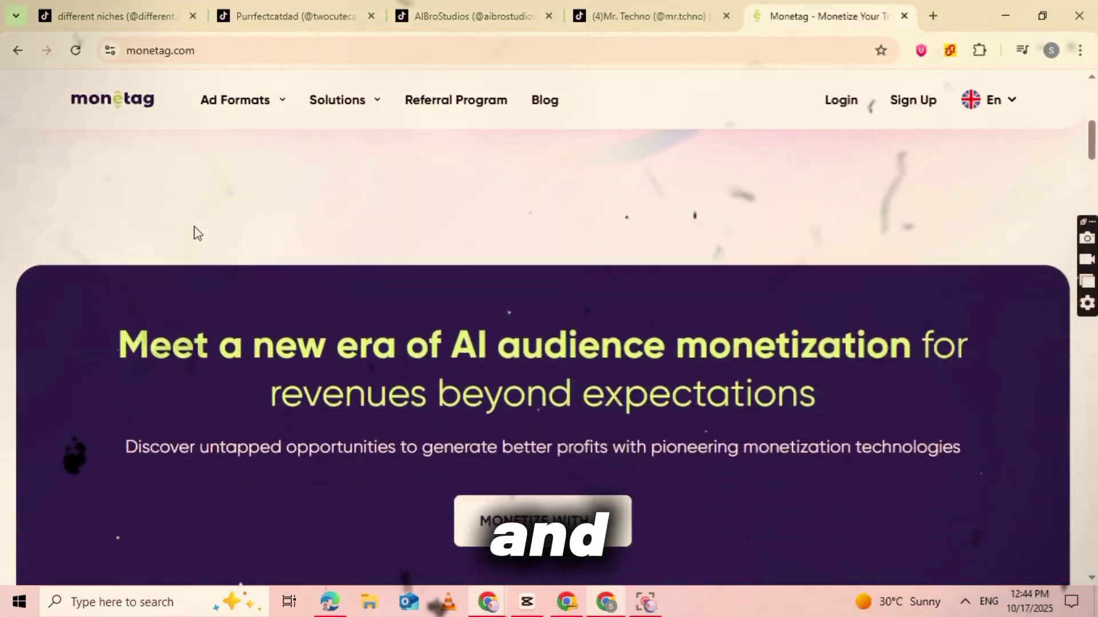
pyautogui.scroll(-4, 195, 228)
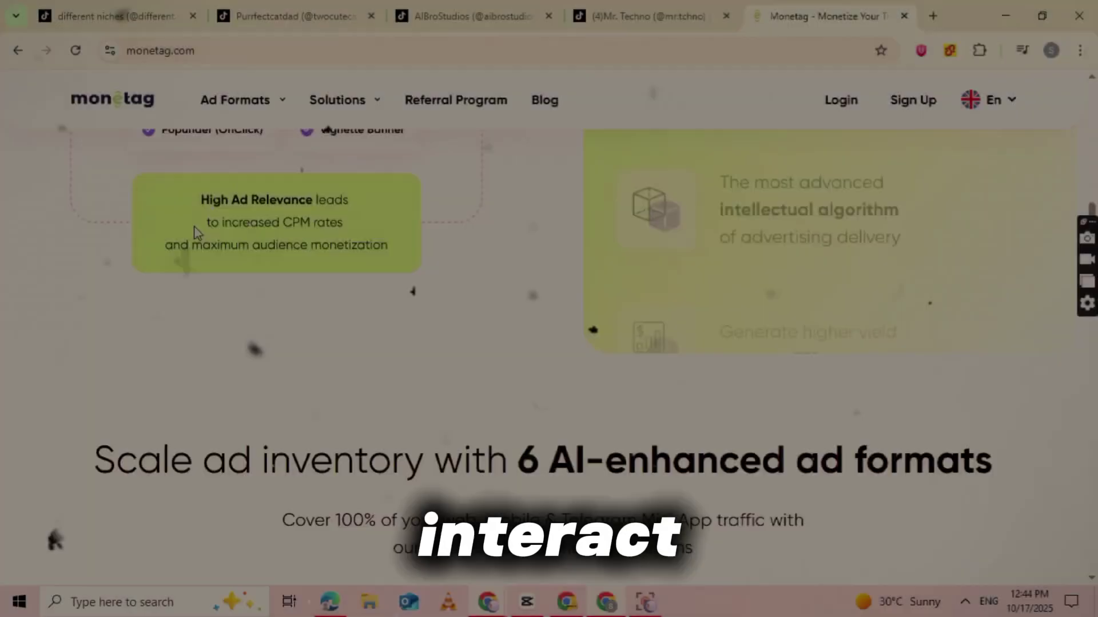
pyautogui.scroll(-15, 196, 234)
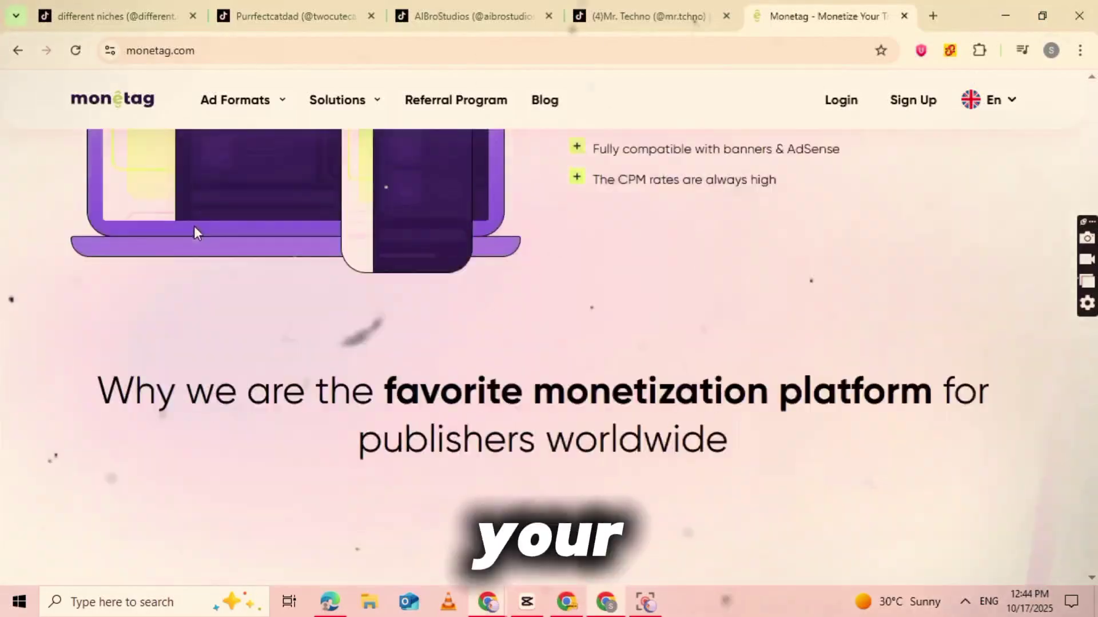
pyautogui.scroll(-5, 196, 234)
pyautogui.scroll(20, 195, 232)
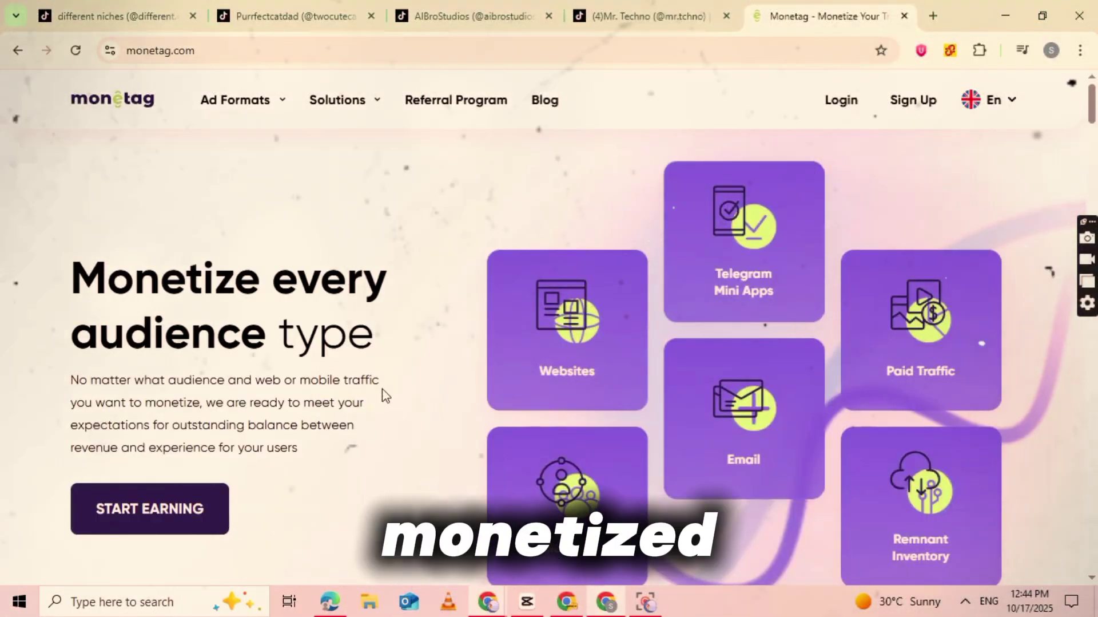
pyautogui.click(132, 525)
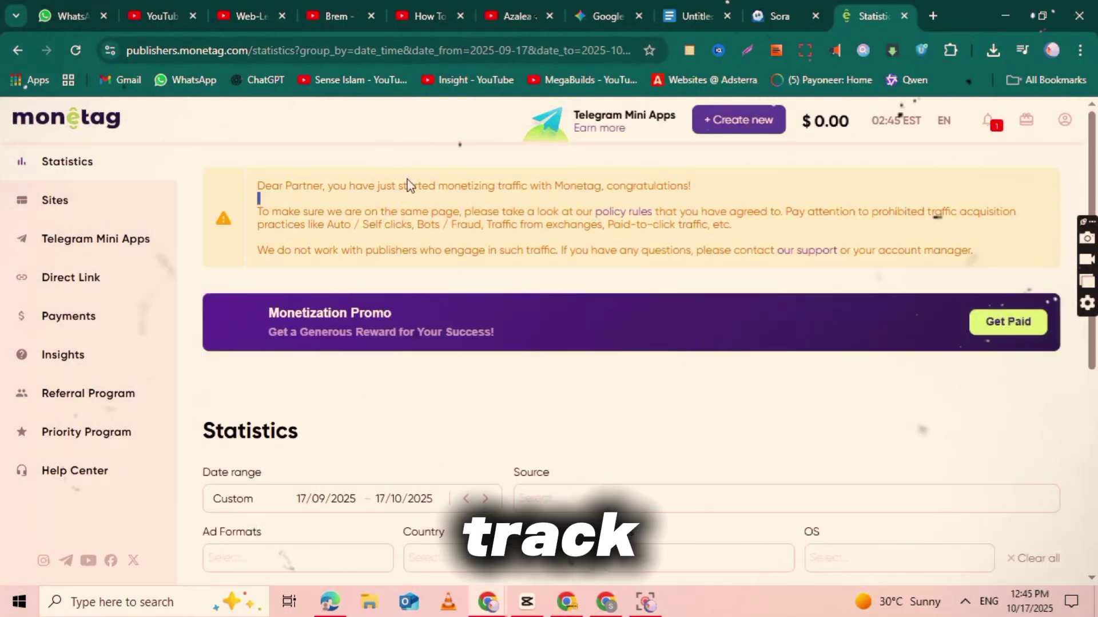
# - Review My sites, which lists one unverified Blogspot site, then move to Telegram Mini Apps
pyautogui.tripleClick(408, 184)
pyautogui.click(526, 183)
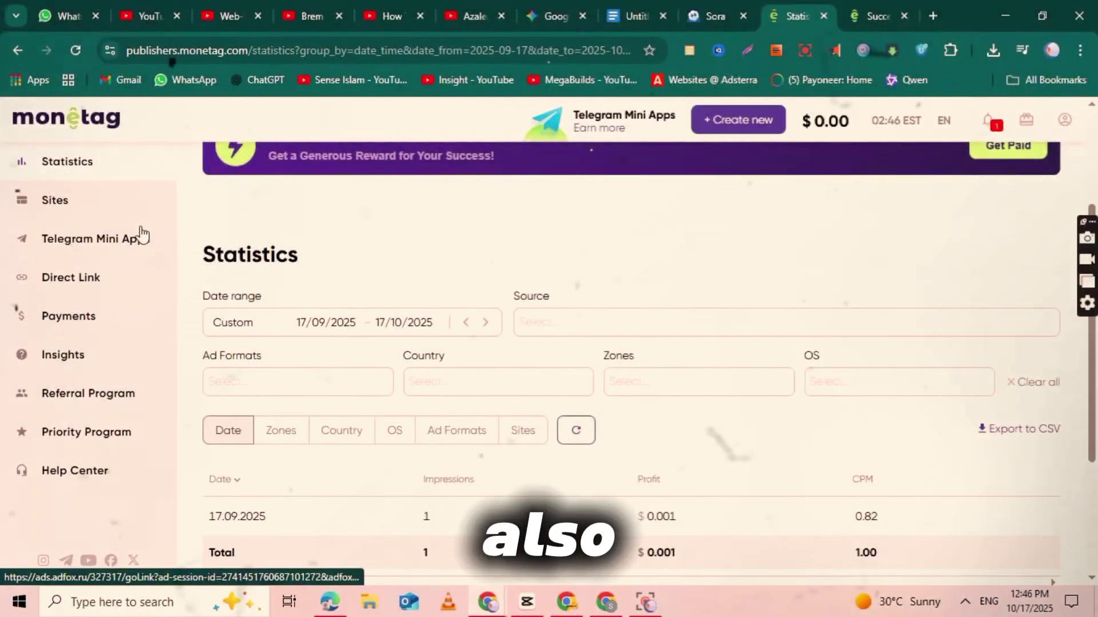
pyautogui.click(88, 210)
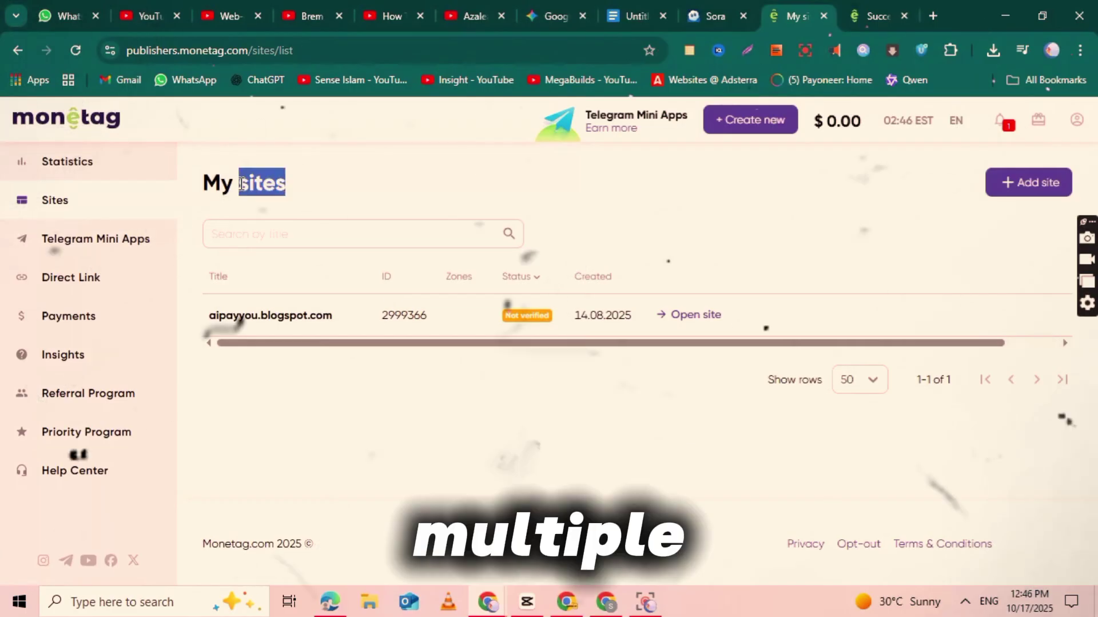
pyautogui.click(139, 241)
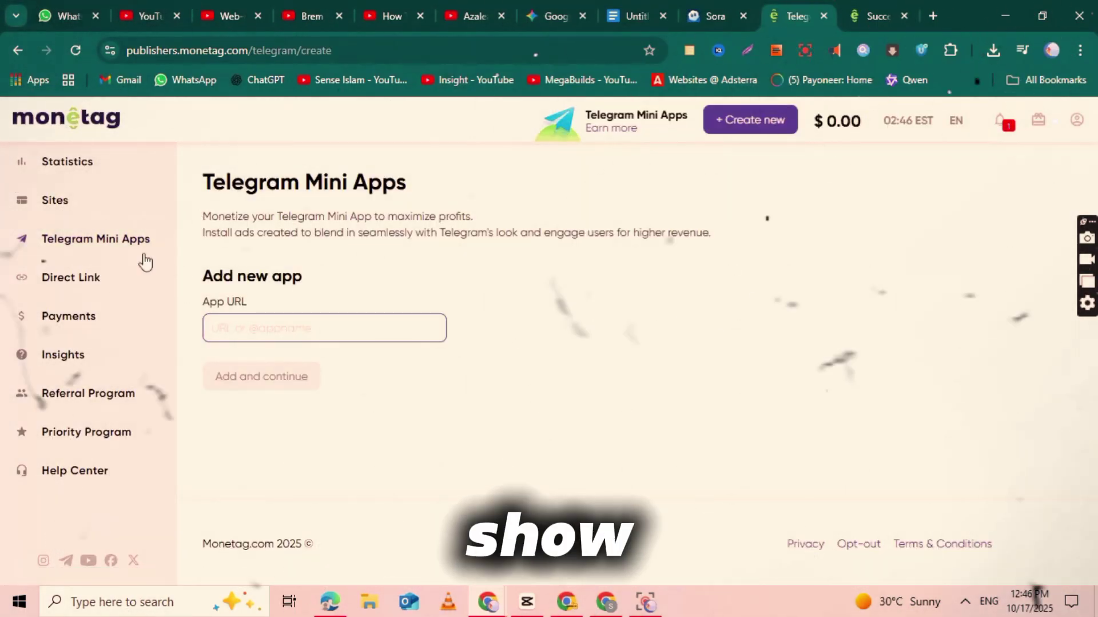
# - Create a Social traffic direct link, Positive link 10052995, and copy its URL
pyautogui.click(111, 278)
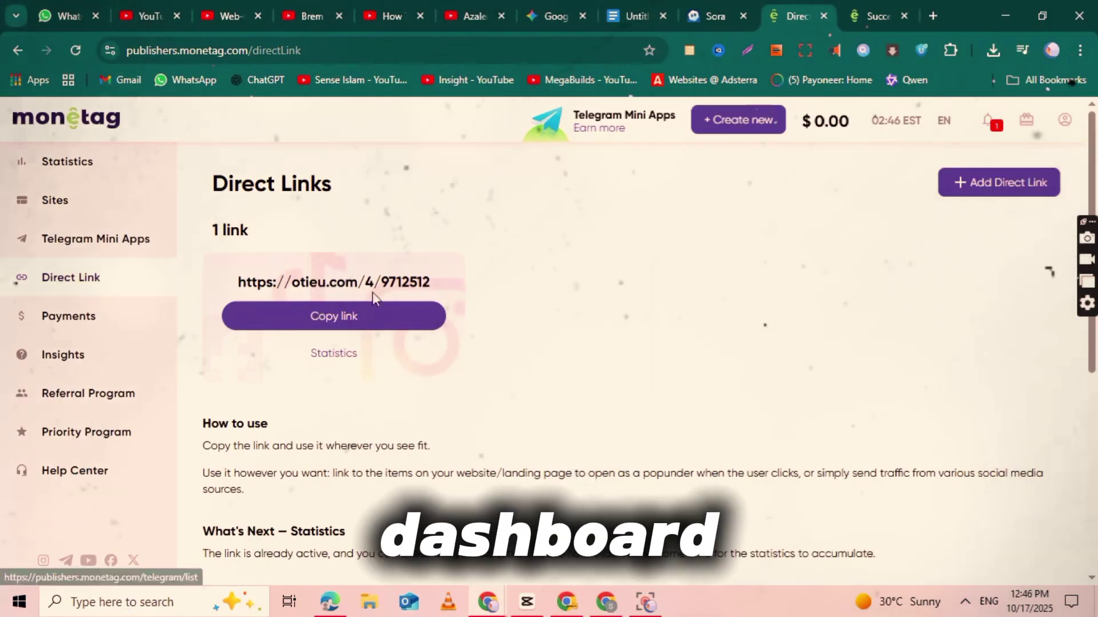
pyautogui.click(724, 129)
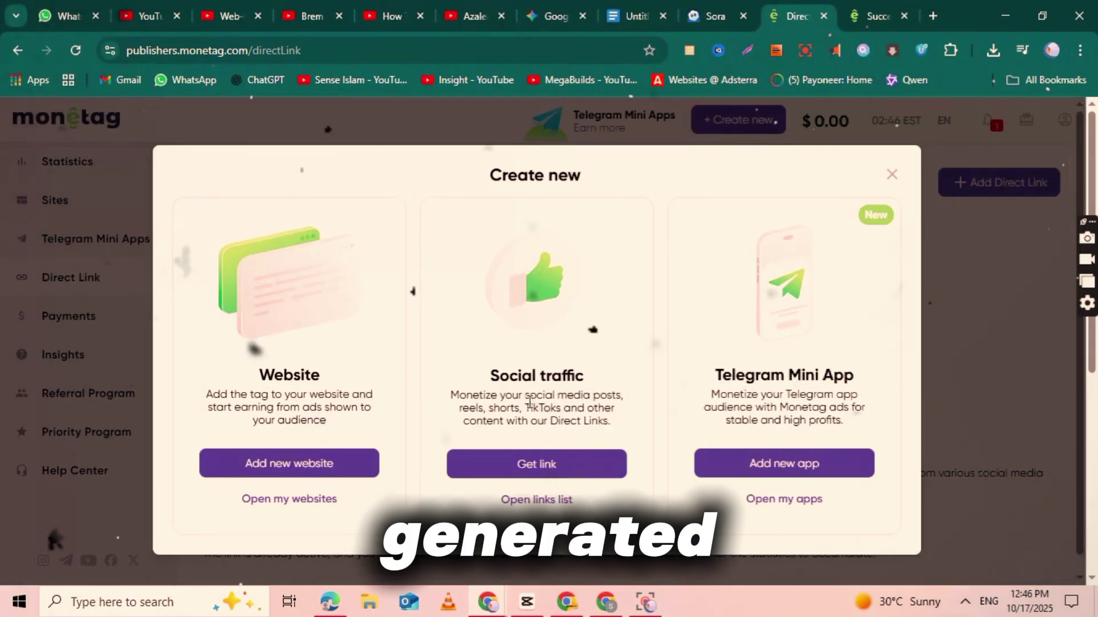
pyautogui.click(527, 448)
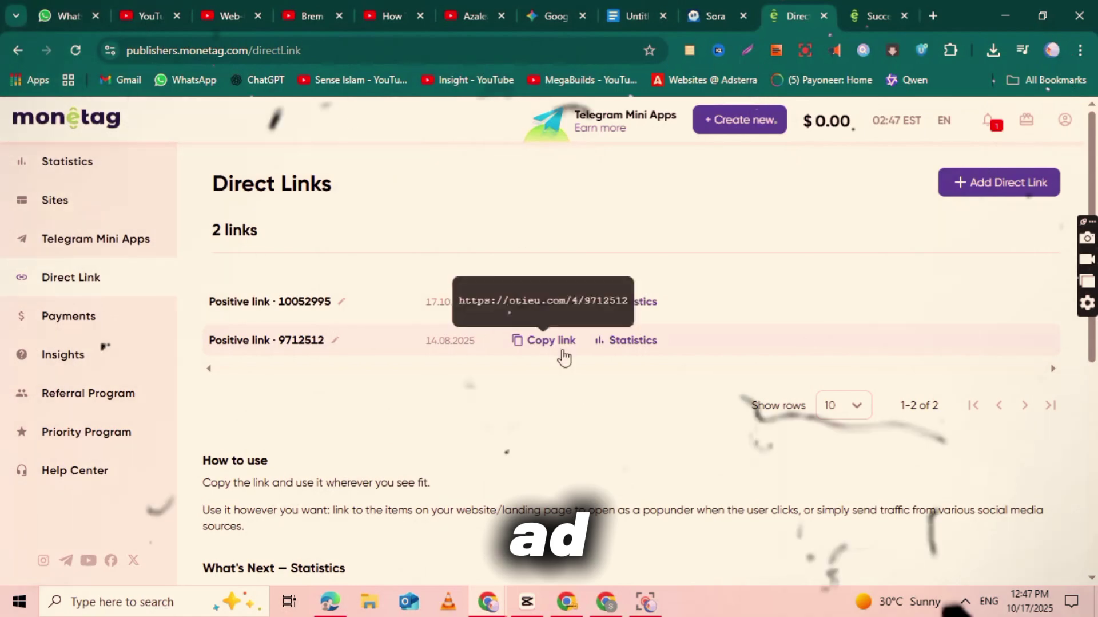
pyautogui.click(555, 302)
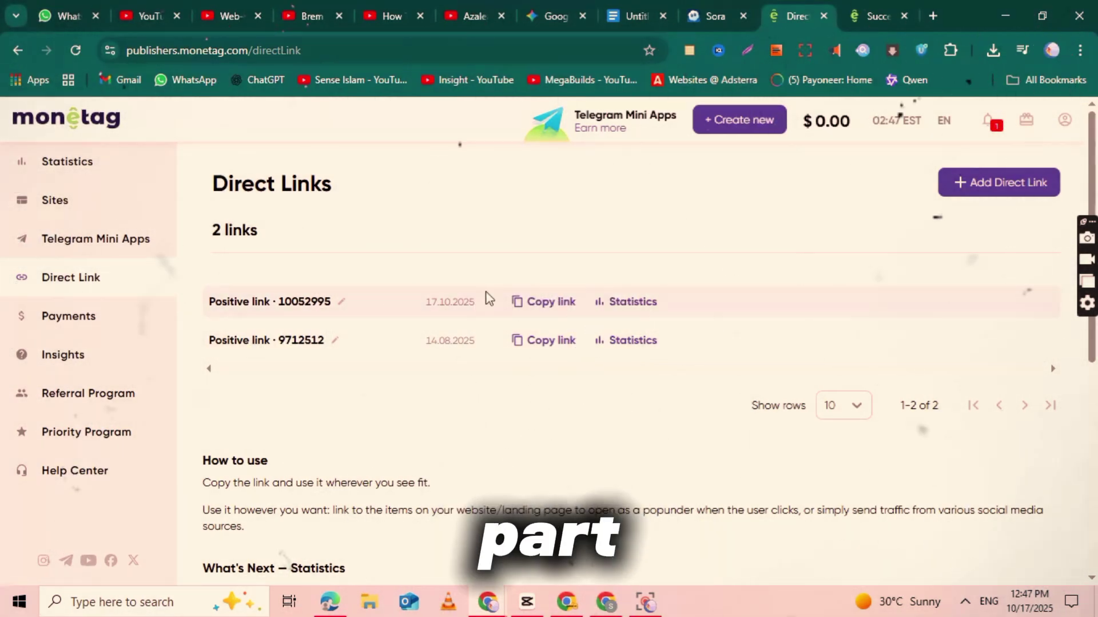
pyautogui.click(531, 310)
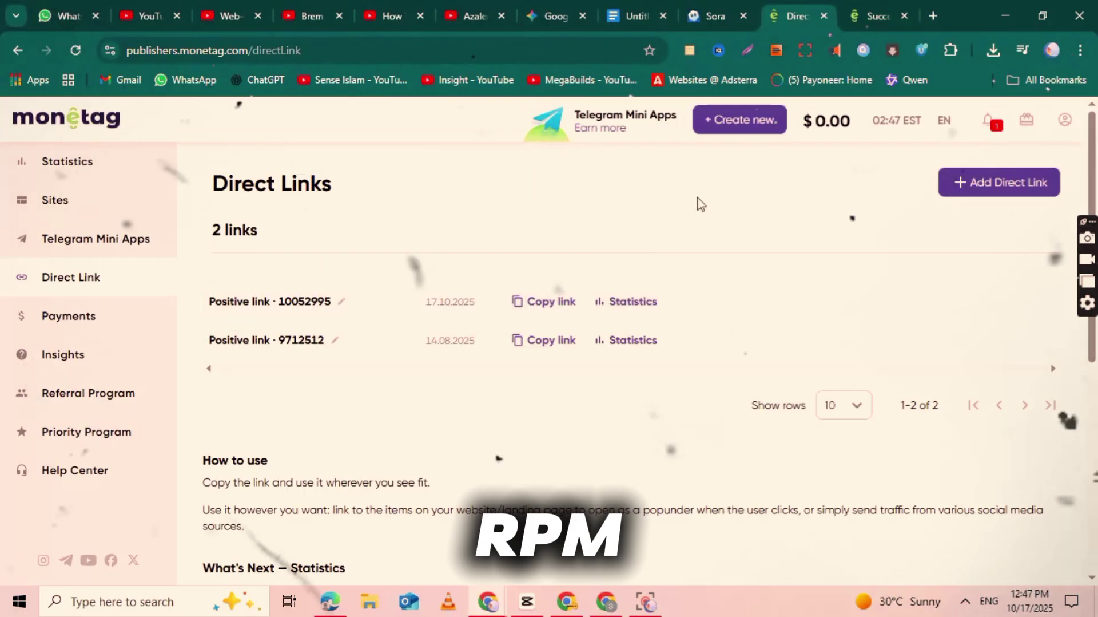
# - Load the copied direct link in a new Chrome tab
pyautogui.click(931, 17)
pyautogui.rightClick(537, 52)
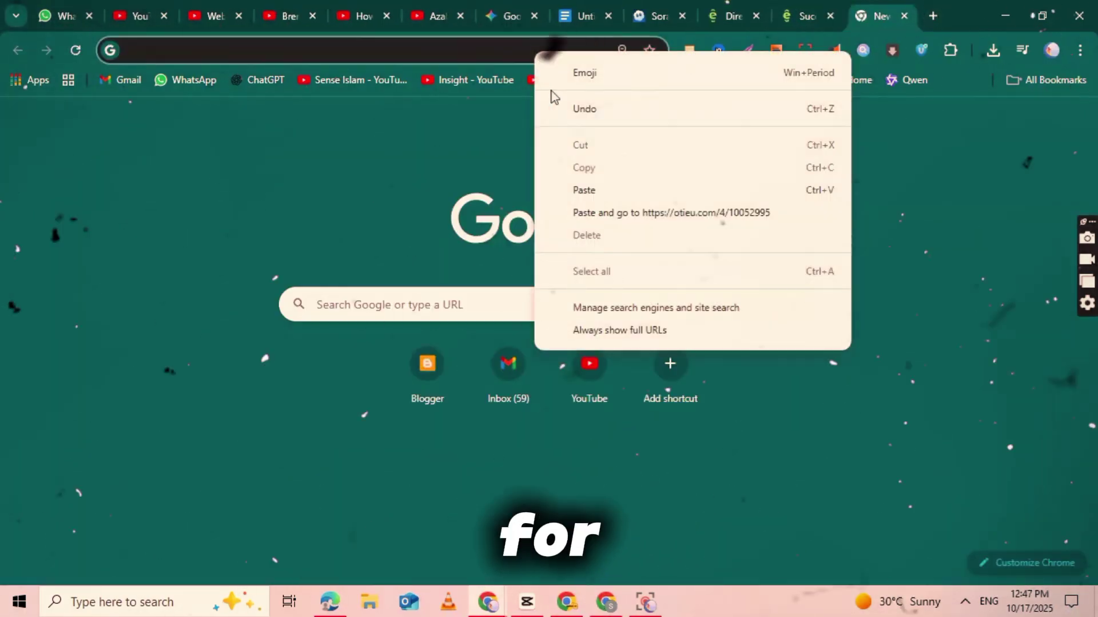
pyautogui.click(588, 211)
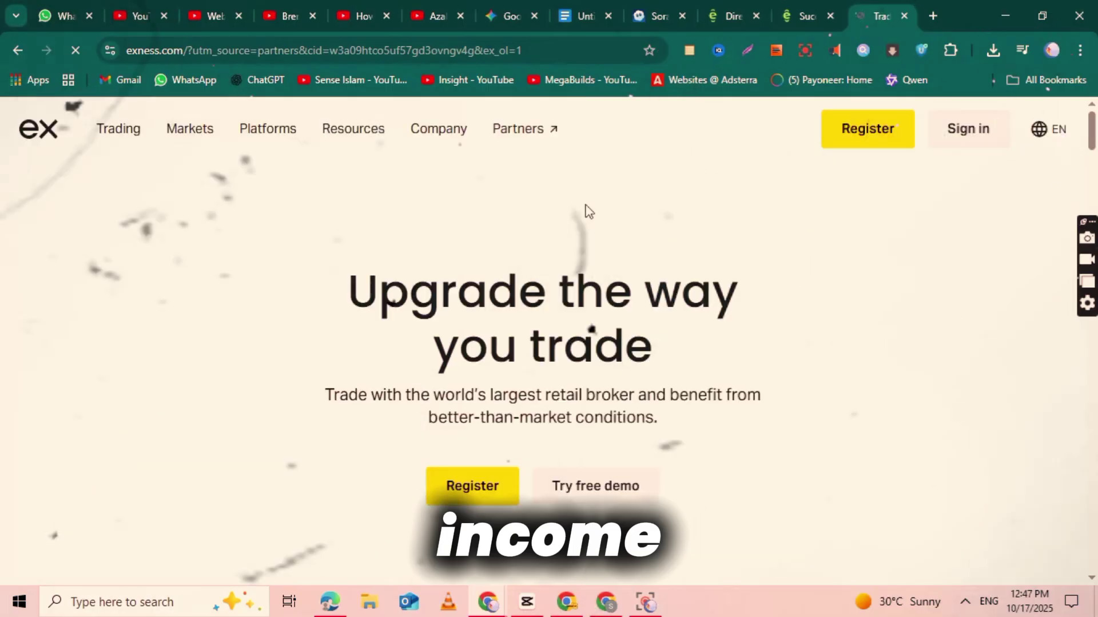
# - Scroll through the Exness trading page the direct link redirected to
pyautogui.scroll(-2, 584, 211)
pyautogui.doubleClick(565, 212)
pyautogui.click(565, 212)
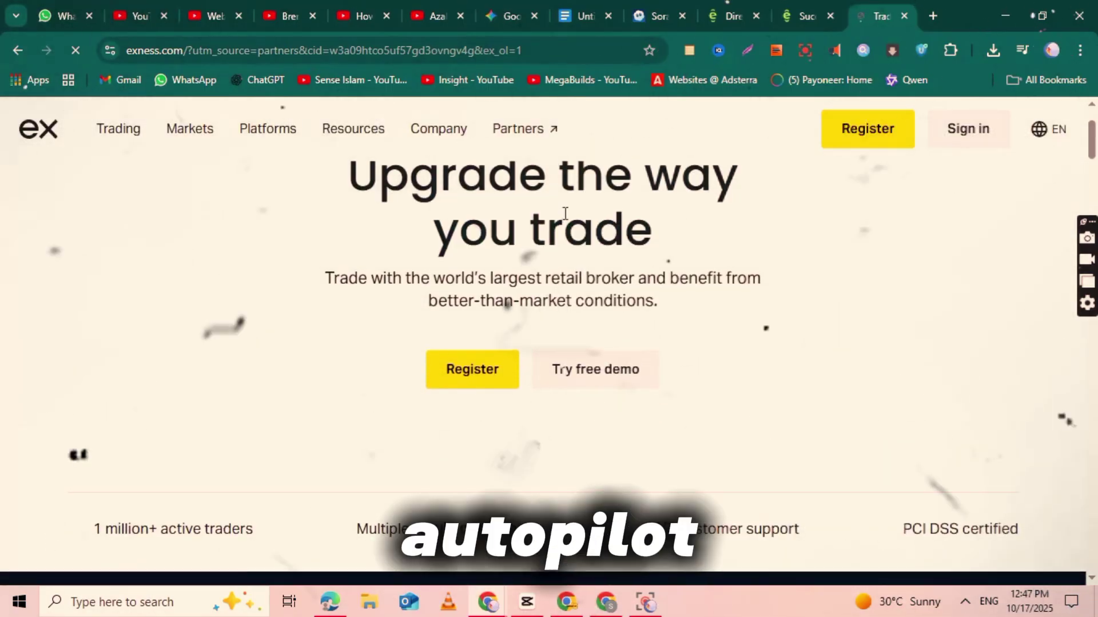
pyautogui.scroll(-10, 565, 218)
pyautogui.scroll(10, 565, 219)
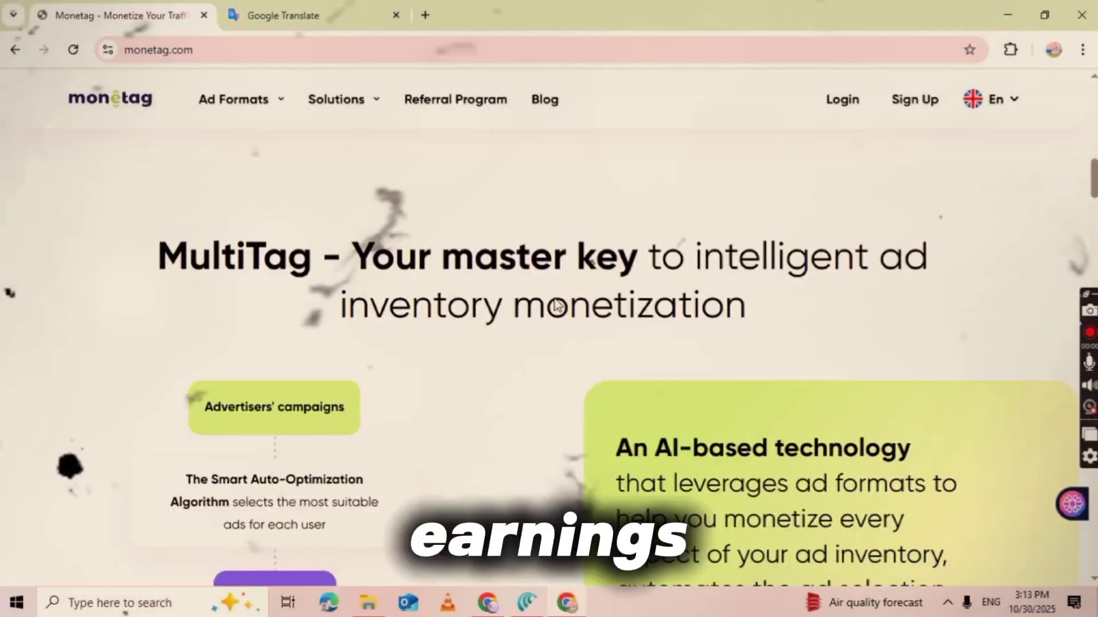
pyautogui.scroll(-15, 354, 308)
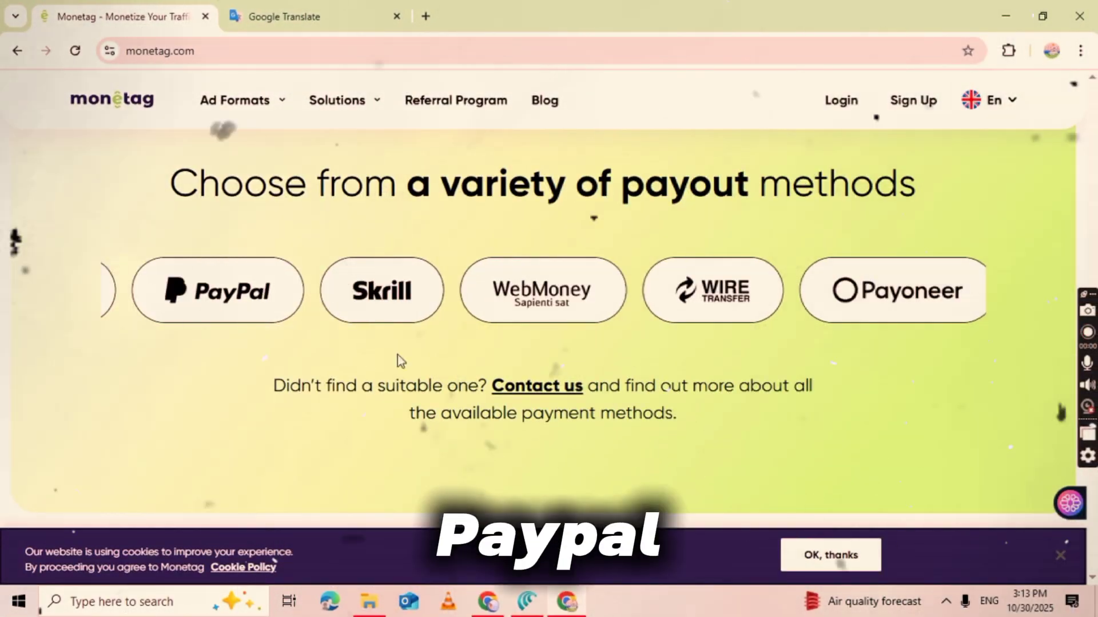